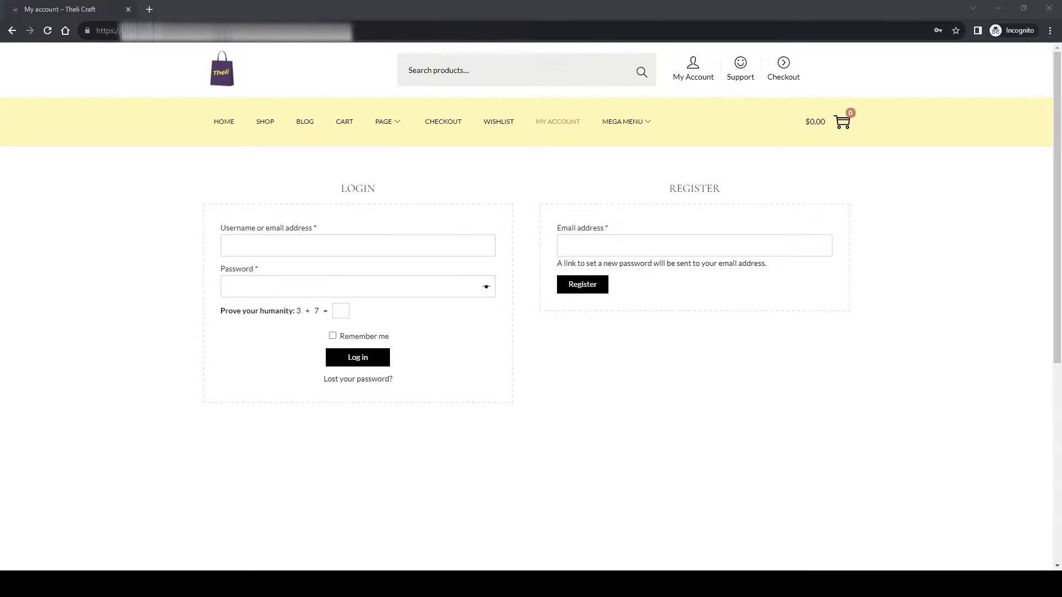
- Examine the default Login and Register forms on the store's My Account page, including the registration email field
{"action": "left_click_drag", "start_coordinate": [320, 197], "coordinate": [426, 194]}
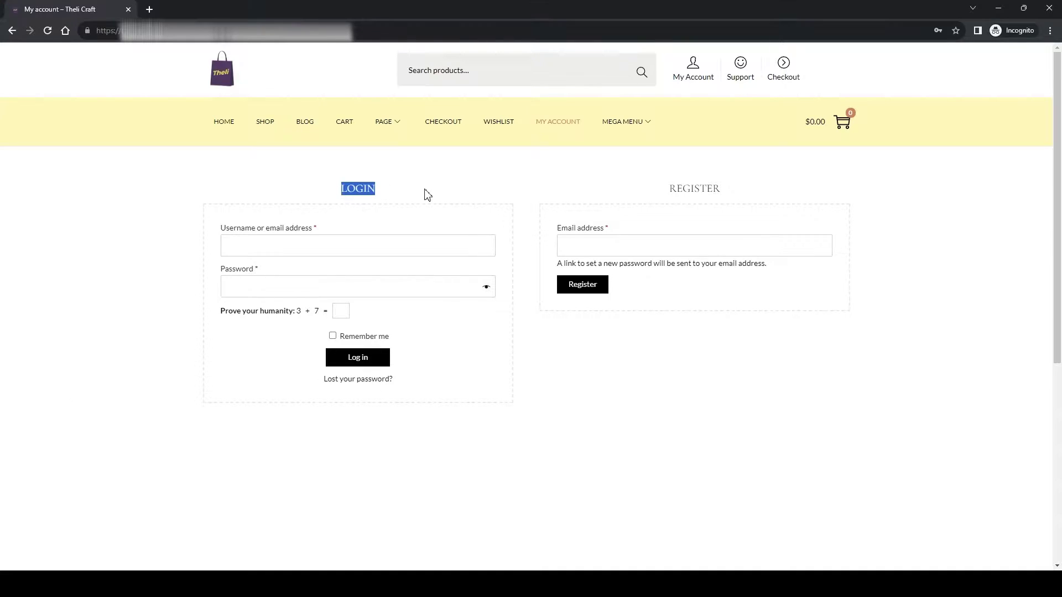
{"action": "left_click", "coordinate": [472, 197]}
{"action": "left_click_drag", "start_coordinate": [330, 186], "coordinate": [382, 188]}
{"action": "left_click_drag", "start_coordinate": [665, 189], "coordinate": [734, 189]}
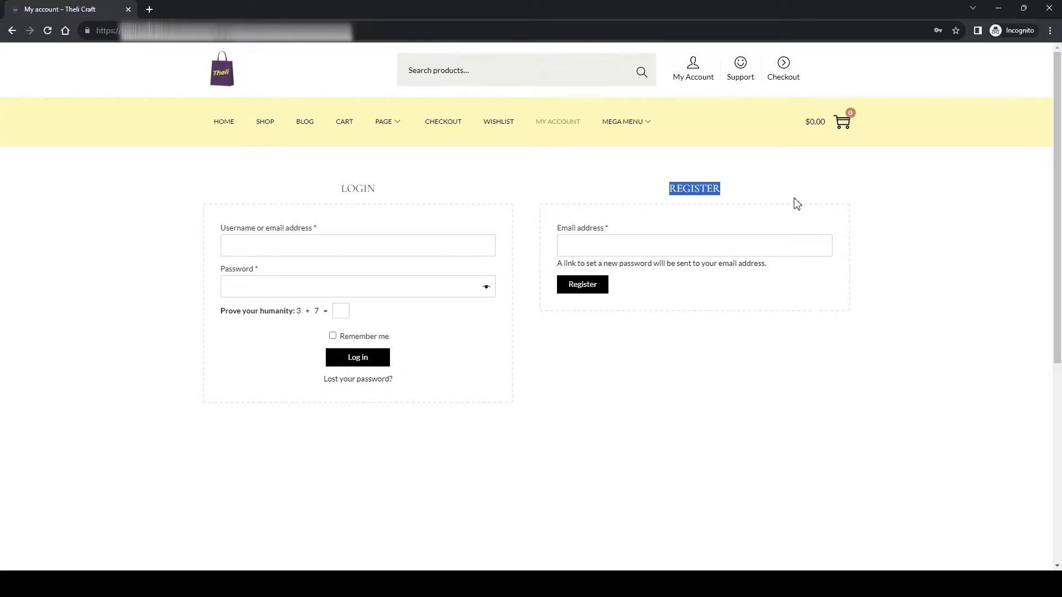
{"action": "left_click", "coordinate": [604, 247]}
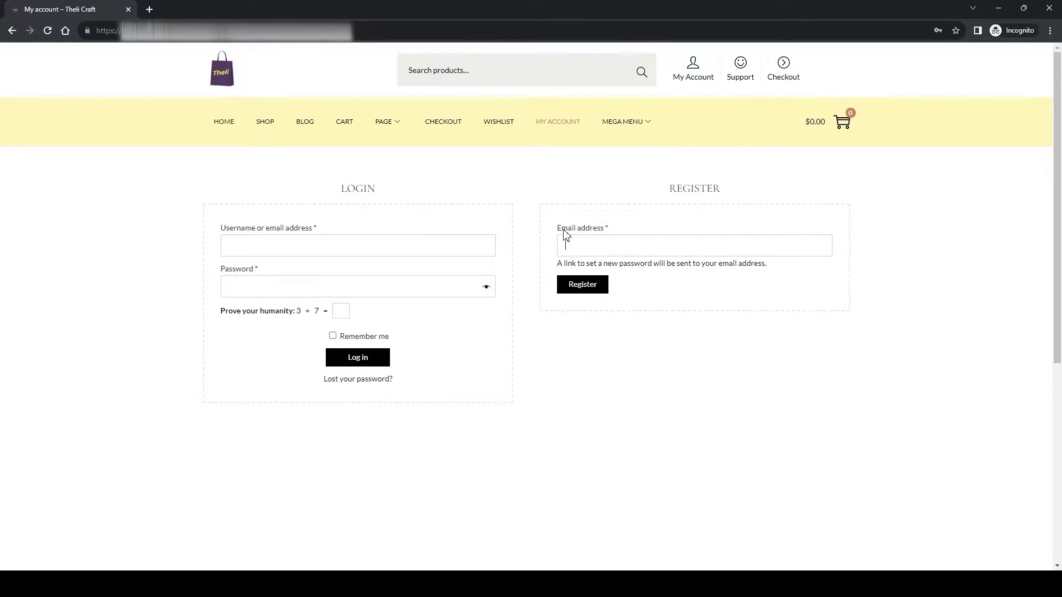
{"action": "left_click_drag", "start_coordinate": [560, 231], "coordinate": [635, 233]}
{"action": "left_click", "coordinate": [674, 230]}
- Switch to the WordPress admin and search the directory for new plugins by the keyword "xootix"
{"action": "left_click", "coordinate": [999, 8]}
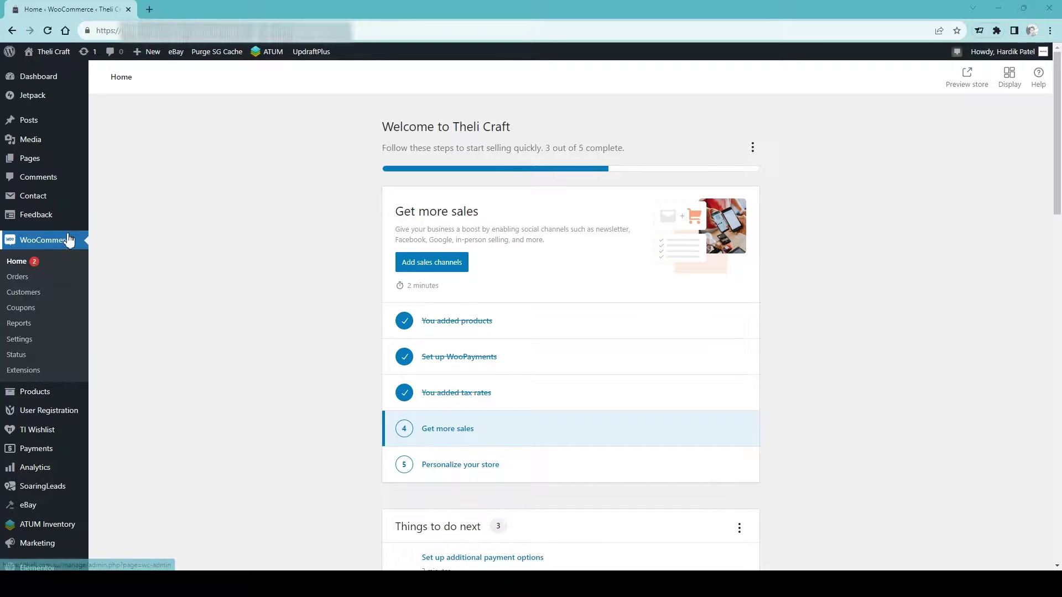
{"action": "scroll", "coordinate": [69, 391], "scroll_direction": "down", "scroll_amount": 3}
{"action": "scroll", "coordinate": [68, 391], "scroll_direction": "down", "scroll_amount": 1}
{"action": "mouse_move", "coordinate": [32, 434]}
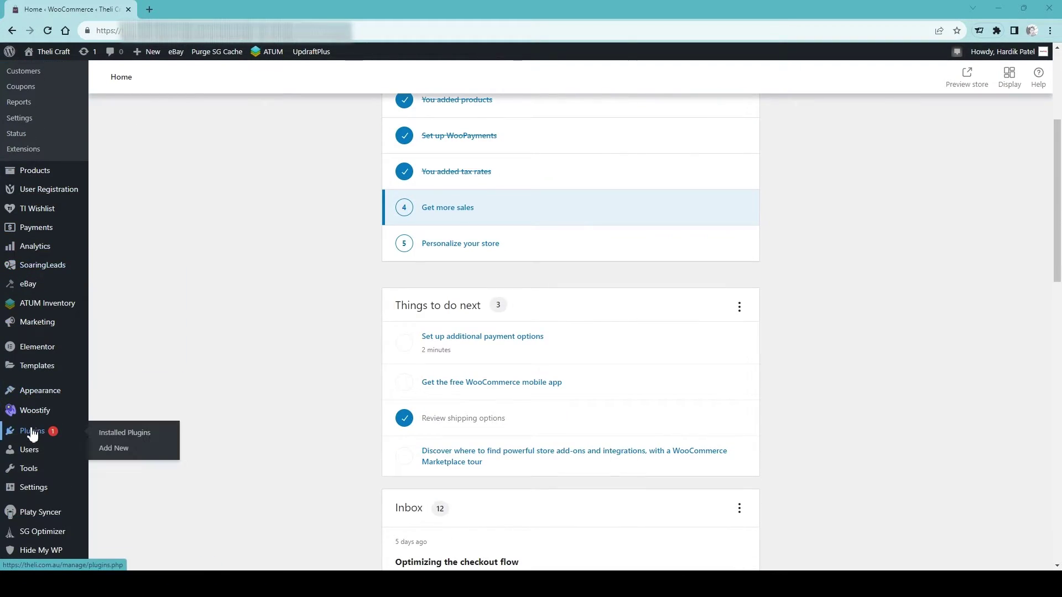
{"action": "left_click", "coordinate": [109, 451]}
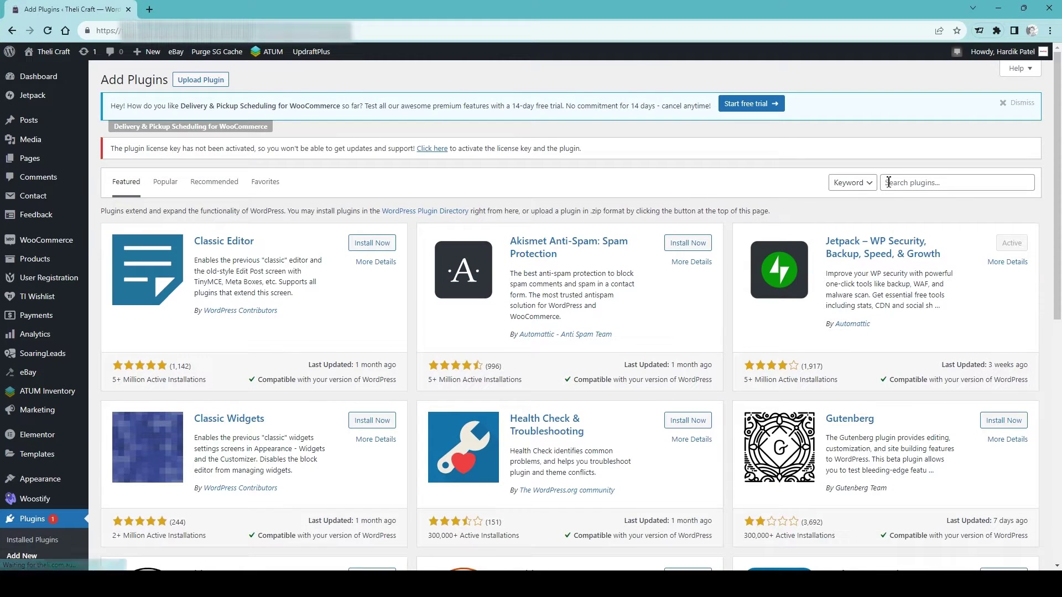
{"action": "left_click", "coordinate": [897, 185]}
{"action": "type", "text": "xoc"}
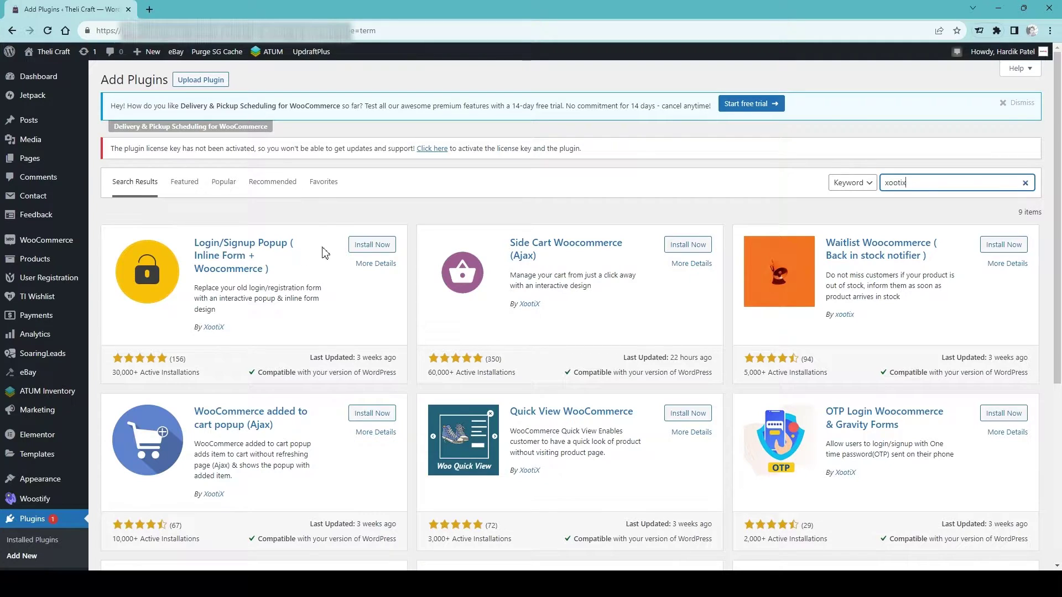
- Install and activate the Login/Signup Popup (Inline Form + Woocommerce) plugin by XootiX
{"action": "left_click", "coordinate": [382, 252]}
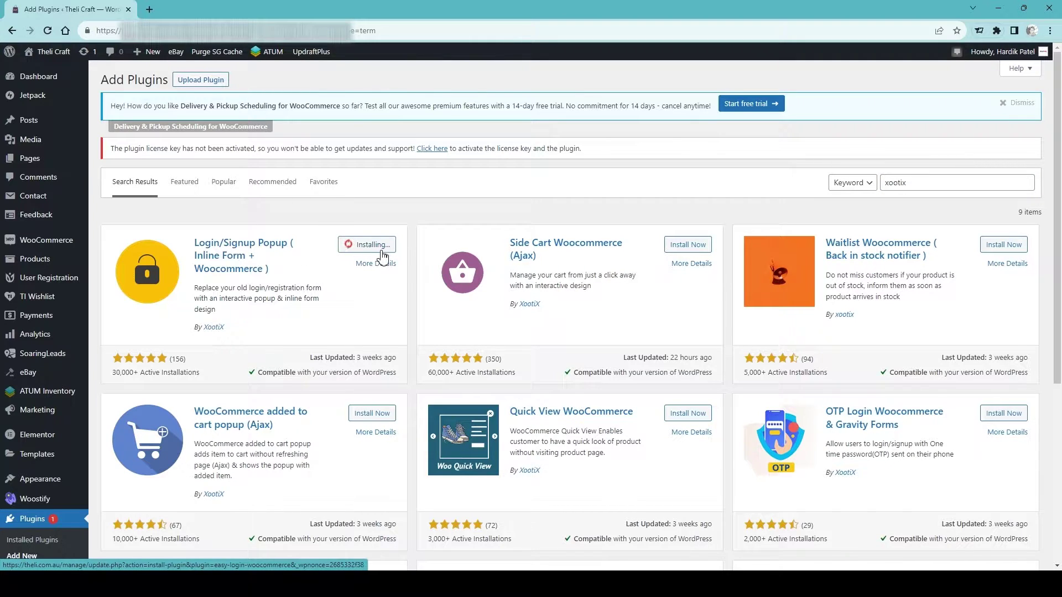
{"action": "scroll", "coordinate": [608, 388], "scroll_direction": "down", "scroll_amount": 5}
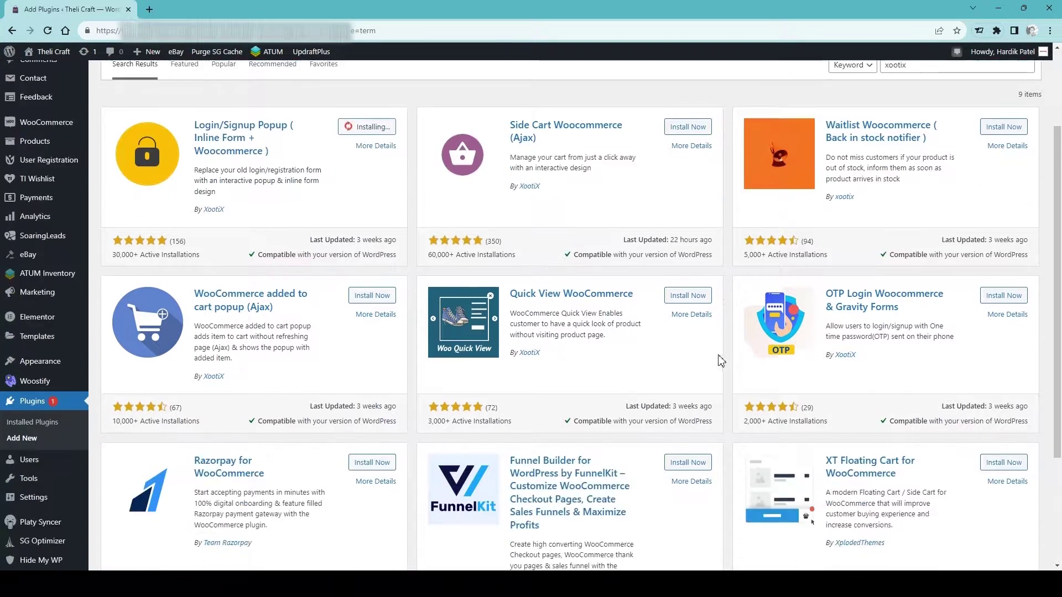
{"action": "scroll", "coordinate": [769, 388], "scroll_direction": "up", "scroll_amount": 5}
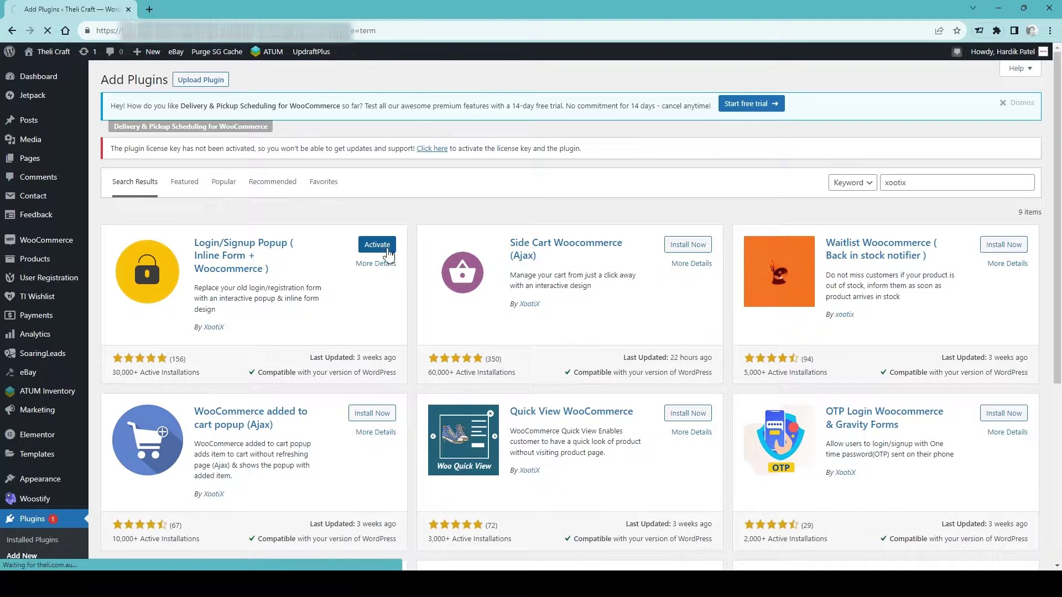
{"action": "left_click", "coordinate": [377, 248]}
- Open the settings page of the Login/Signup Popup plugin in the WordPress admin
{"action": "scroll", "coordinate": [99, 430], "scroll_direction": "down", "scroll_amount": 3}
{"action": "scroll", "coordinate": [98, 430], "scroll_direction": "down", "scroll_amount": 3}
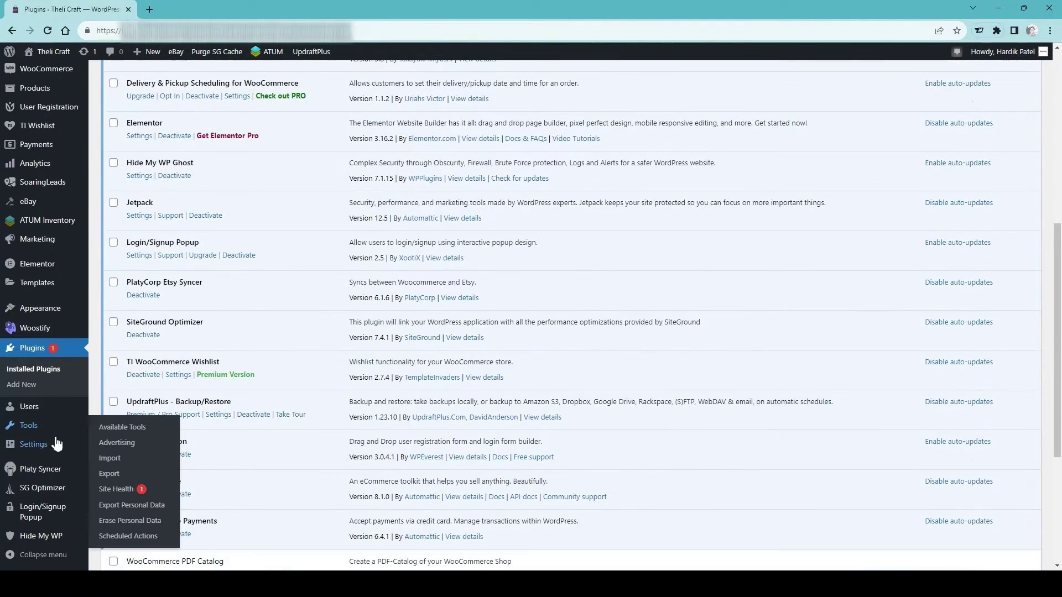
{"action": "mouse_move", "coordinate": [45, 520]}
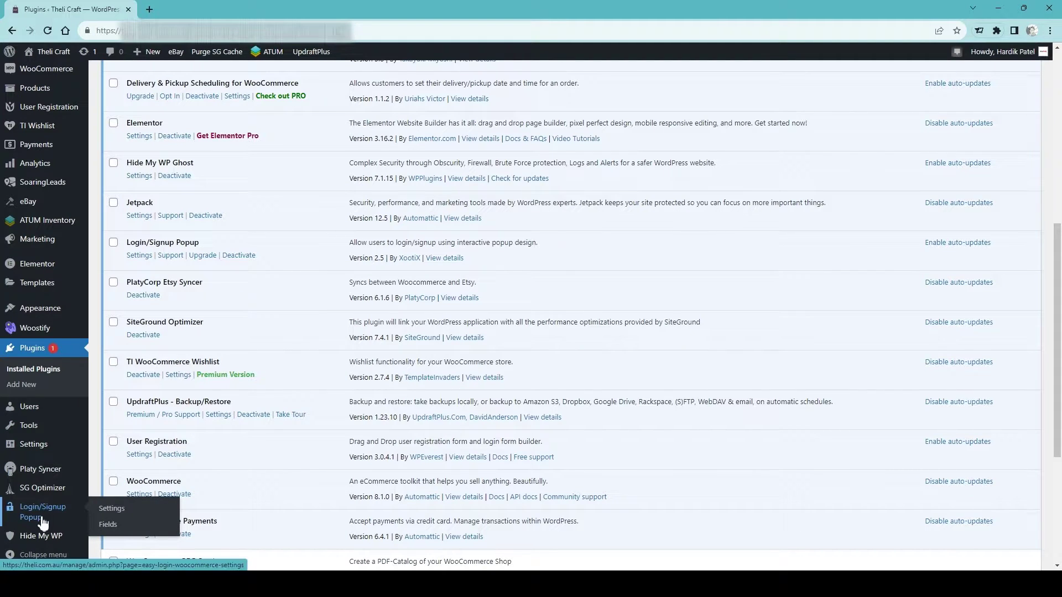
{"action": "left_click", "coordinate": [113, 512]}
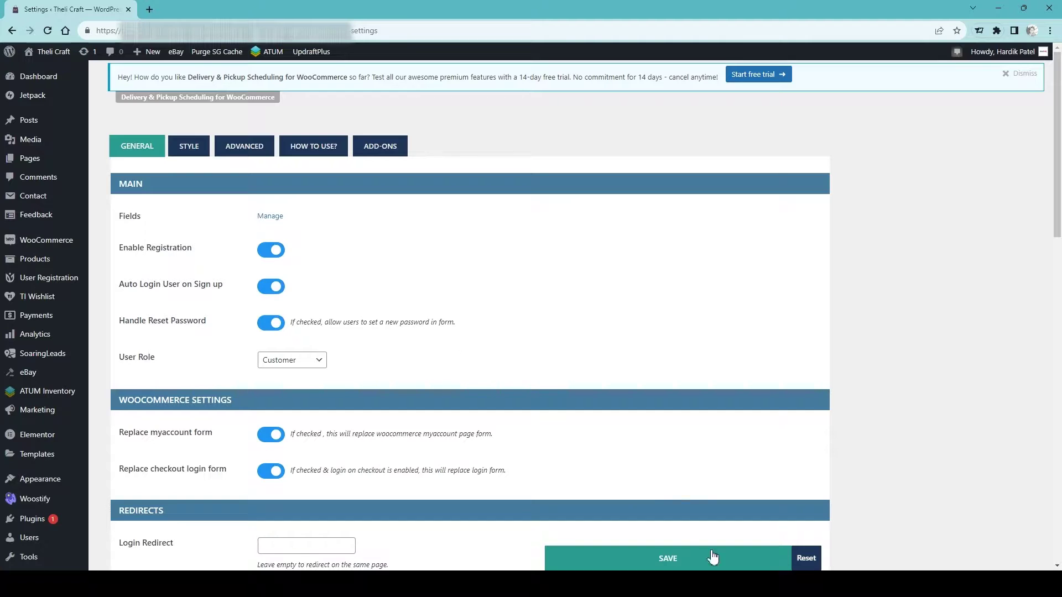
- Switch to the incognito store window and reload the My Account page
{"action": "mouse_move", "coordinate": [827, 560]}
{"action": "left_click", "coordinate": [845, 540]}
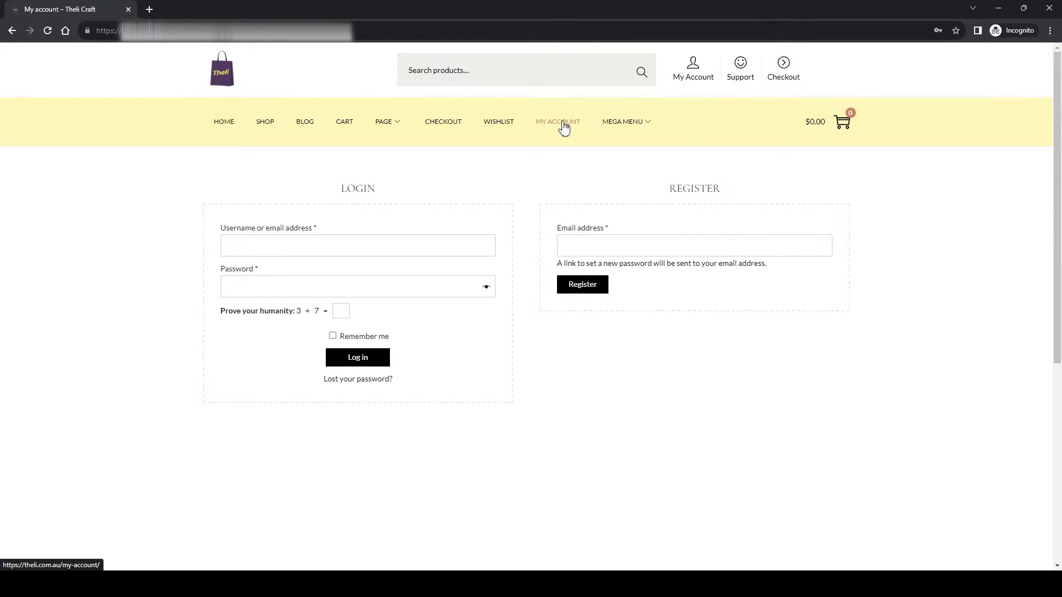
{"action": "left_click", "coordinate": [49, 29]}
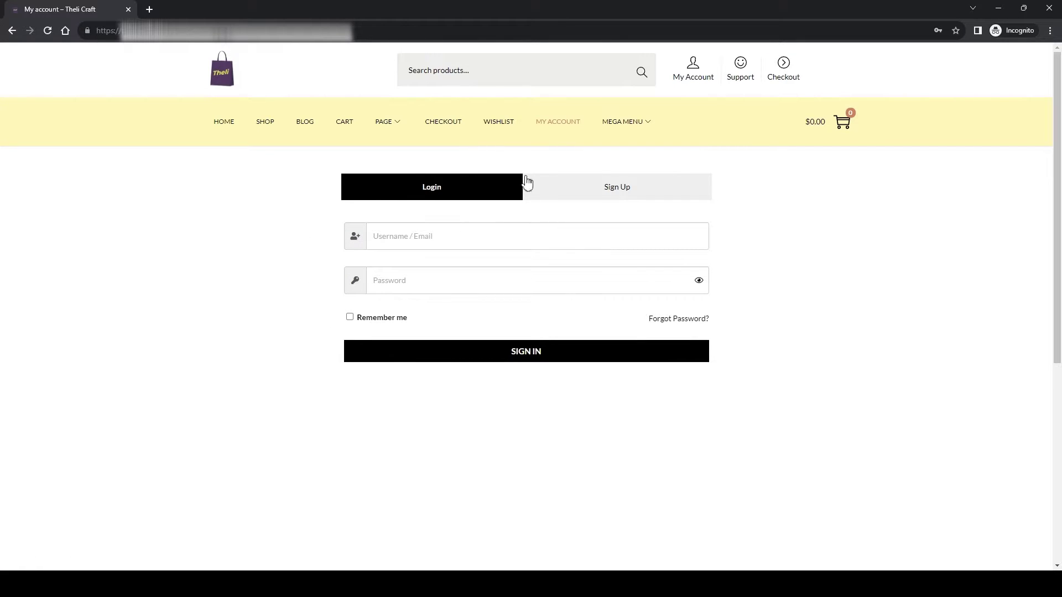
- Compare the fields of the new Login and Sign Up forms by alternating between them
{"action": "left_click", "coordinate": [634, 194]}
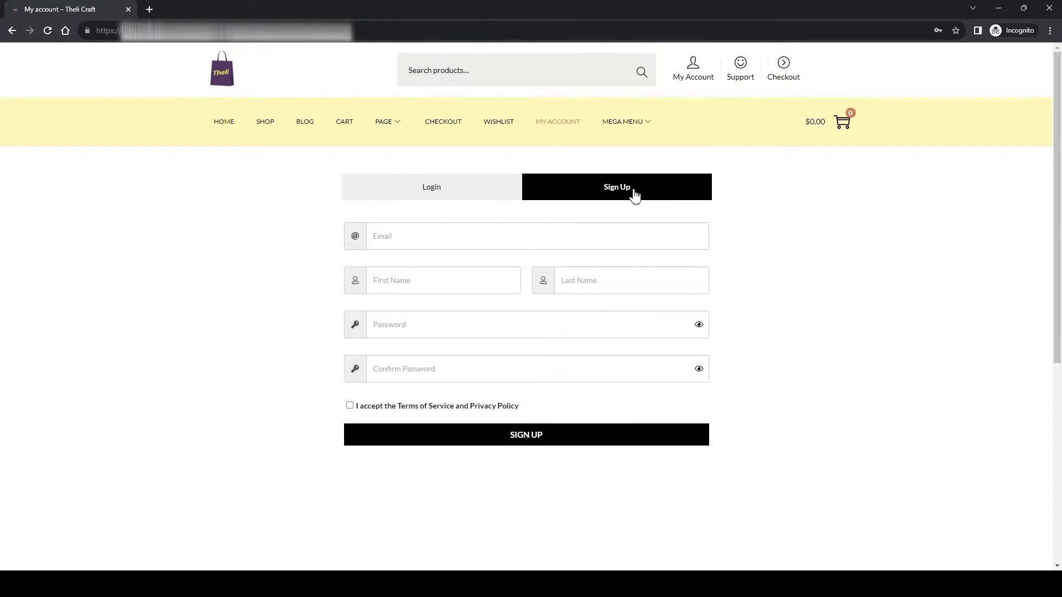
{"action": "left_click", "coordinate": [480, 179]}
{"action": "left_click", "coordinate": [618, 195]}
{"action": "left_click", "coordinate": [479, 190]}
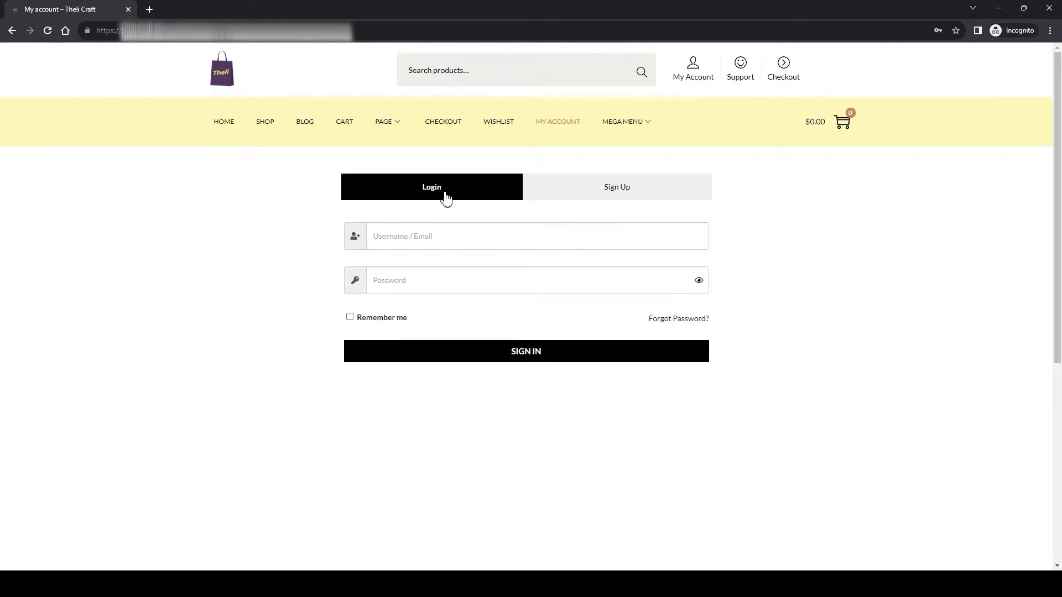
{"action": "left_click", "coordinate": [609, 190]}
{"action": "left_click", "coordinate": [505, 195]}
{"action": "left_click", "coordinate": [580, 191]}
{"action": "left_click", "coordinate": [470, 197]}
{"action": "left_click", "coordinate": [589, 189]}
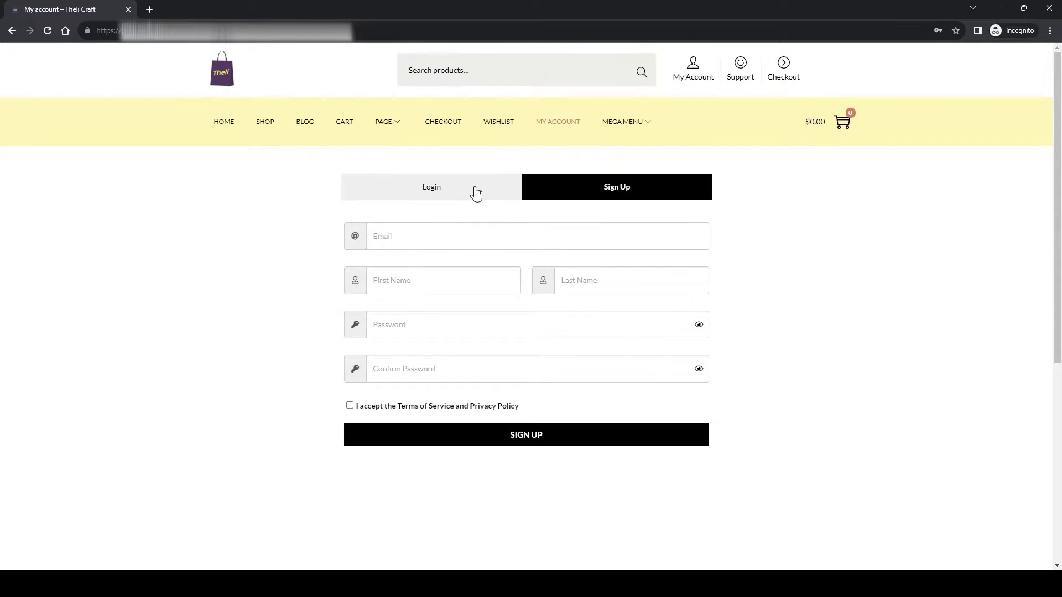
{"action": "left_click", "coordinate": [476, 194]}
{"action": "left_click", "coordinate": [576, 190]}
- Accept the terms in the sign-up form, open the Terms of Service and Privacy Policy link and check its page and address
{"action": "left_click", "coordinate": [420, 240]}
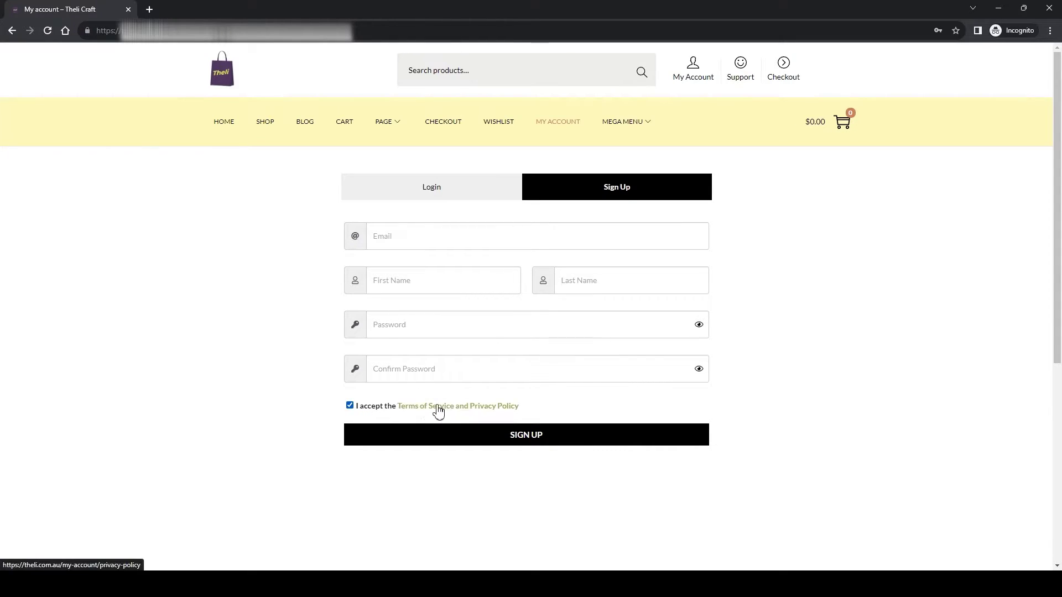
{"action": "right_click", "coordinate": [491, 411]}
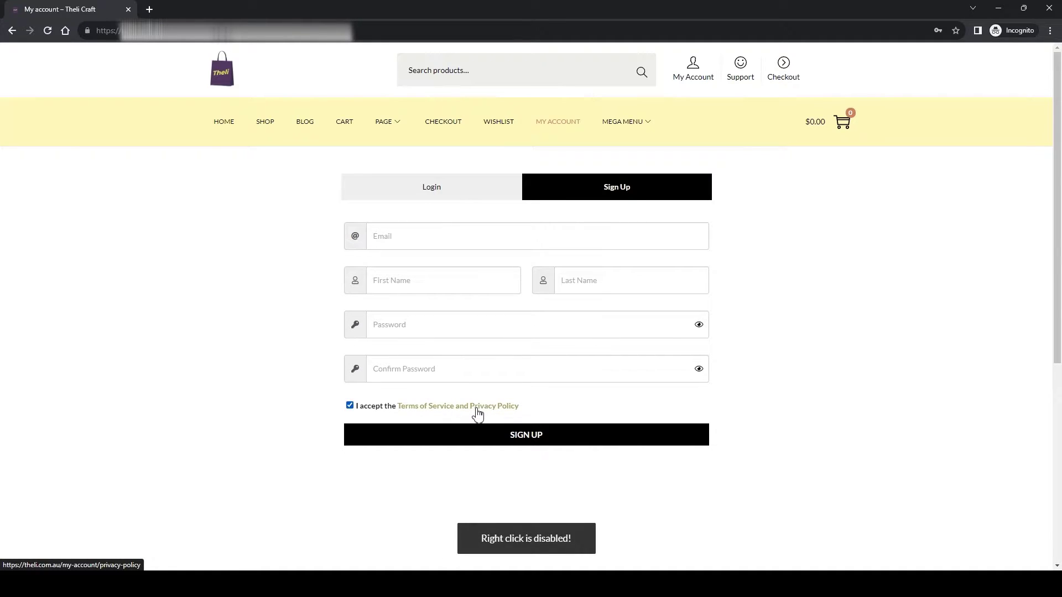
{"action": "left_click", "coordinate": [463, 409]}
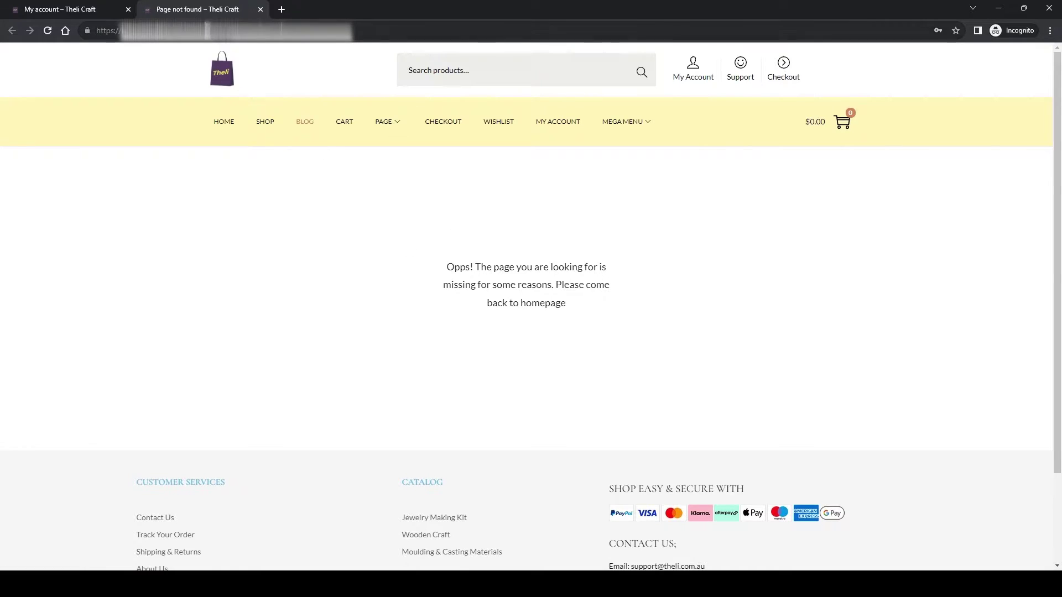
{"action": "left_click", "coordinate": [329, 32]}
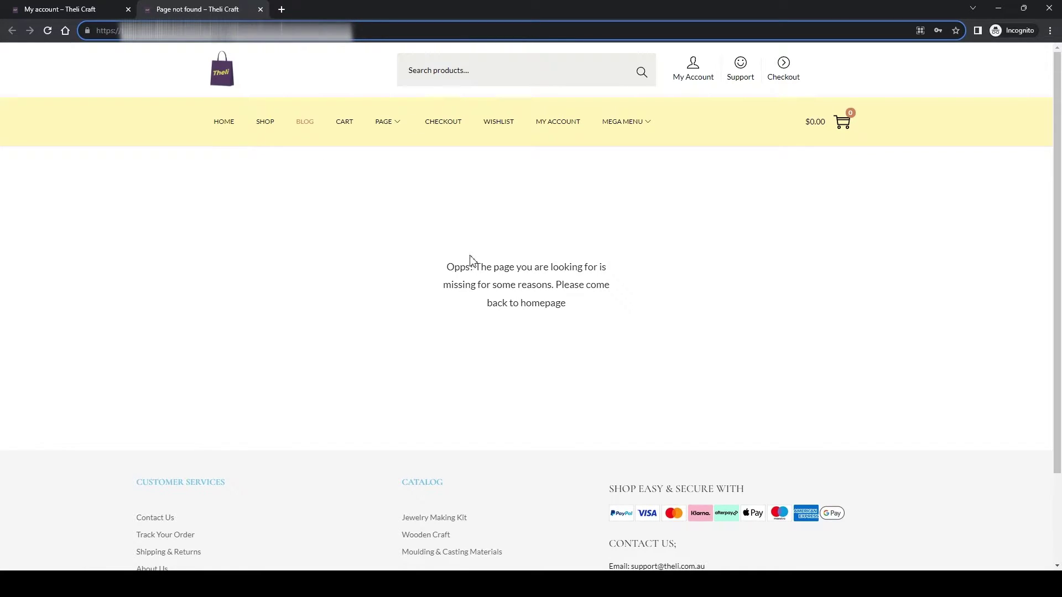
{"action": "left_click_drag", "start_coordinate": [440, 271], "coordinate": [618, 329]}
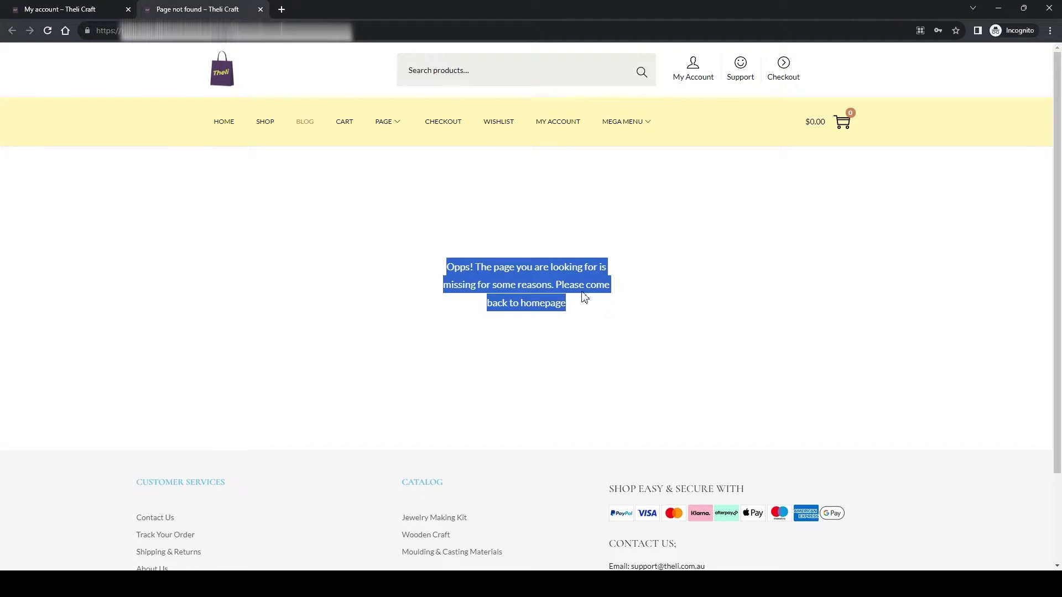
{"action": "left_click", "coordinate": [168, 31]}
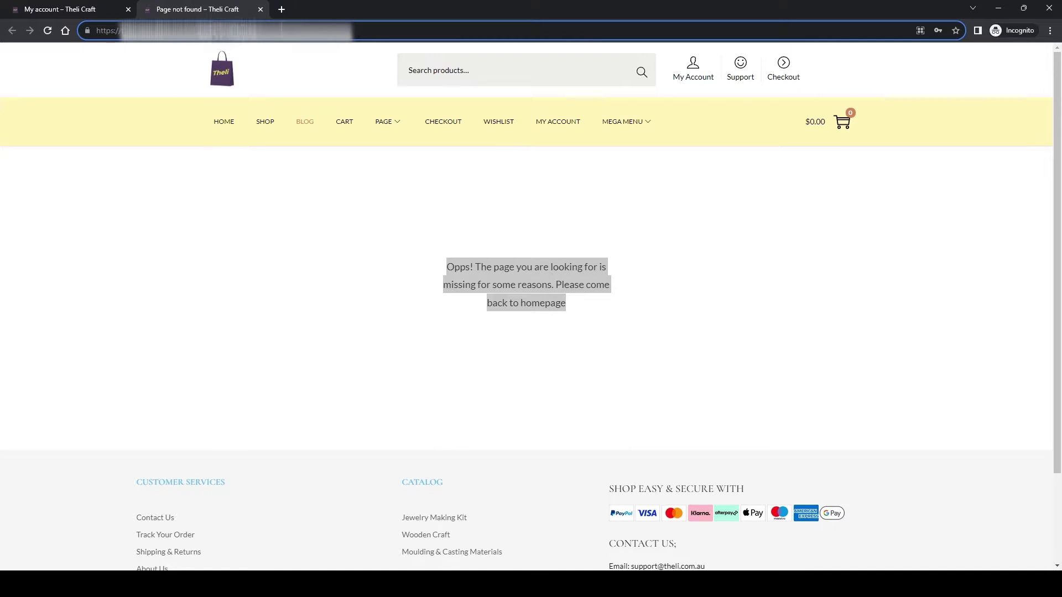
- Return to the My Account page and view the Login form followed by the Sign Up form
{"action": "left_click", "coordinate": [110, 9]}
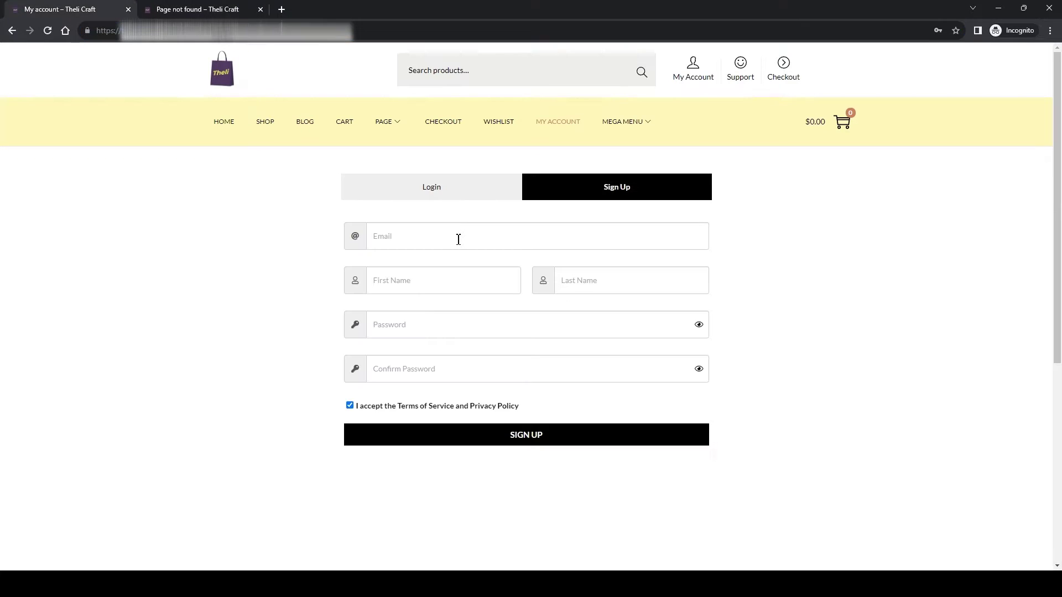
{"action": "left_click", "coordinate": [457, 189]}
{"action": "left_click", "coordinate": [580, 187]}
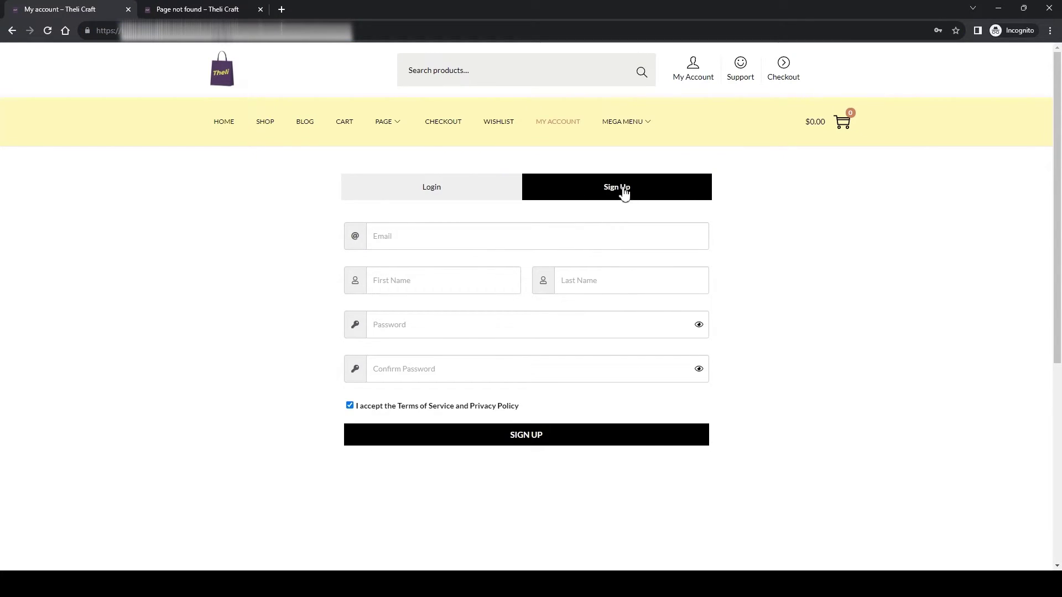
- Switch back to the WordPress admin and review the popup plugin's general settings, including the available User Role options
{"action": "left_click", "coordinate": [999, 9]}
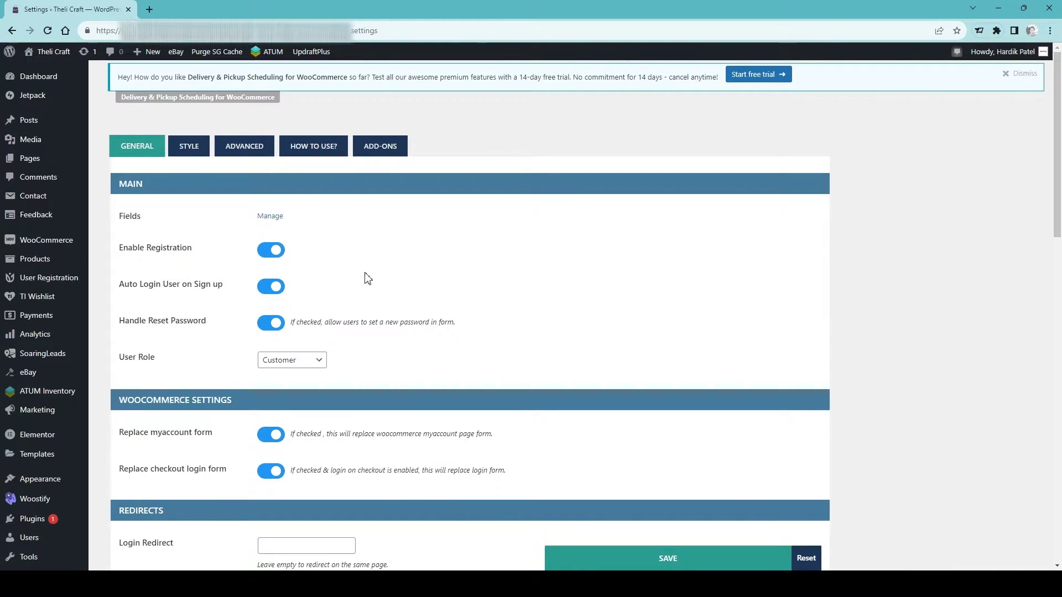
{"action": "scroll", "coordinate": [108, 463], "scroll_direction": "down", "scroll_amount": 3}
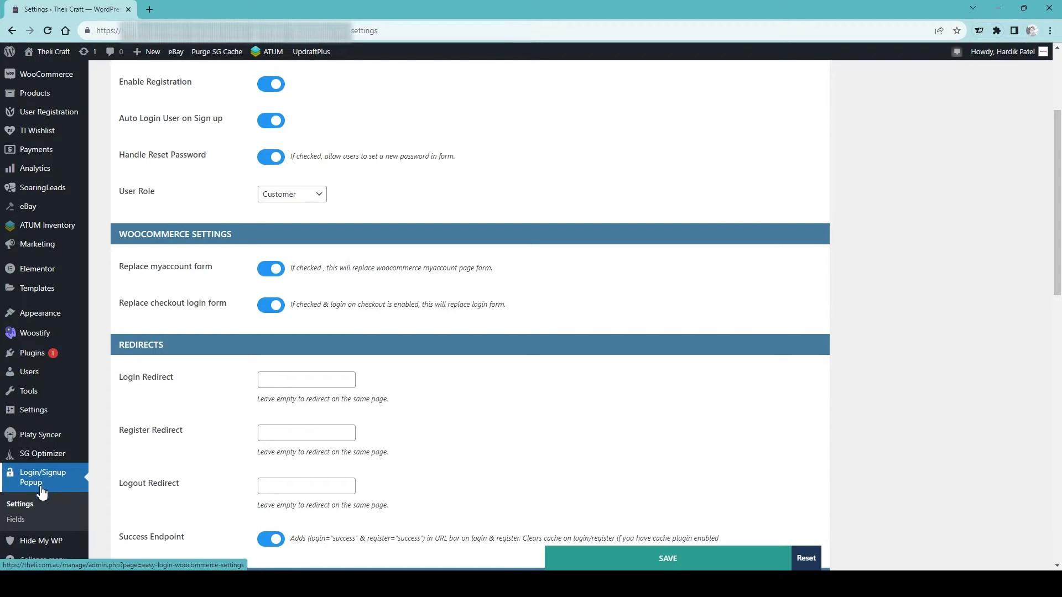
{"action": "scroll", "coordinate": [303, 374], "scroll_direction": "up", "scroll_amount": 3}
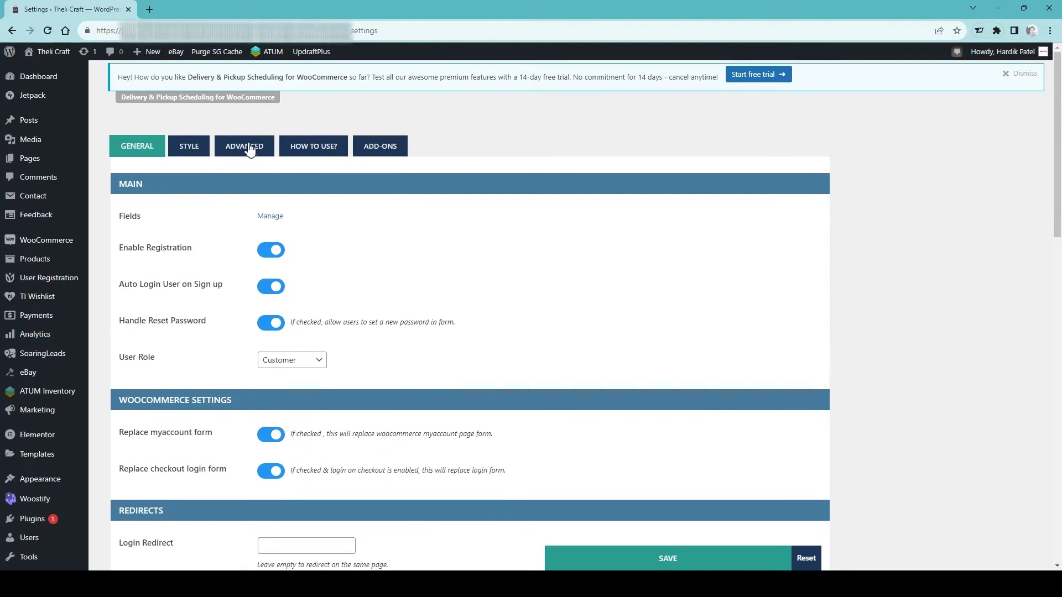
{"action": "scroll", "coordinate": [225, 230], "scroll_direction": "down", "scroll_amount": 3}
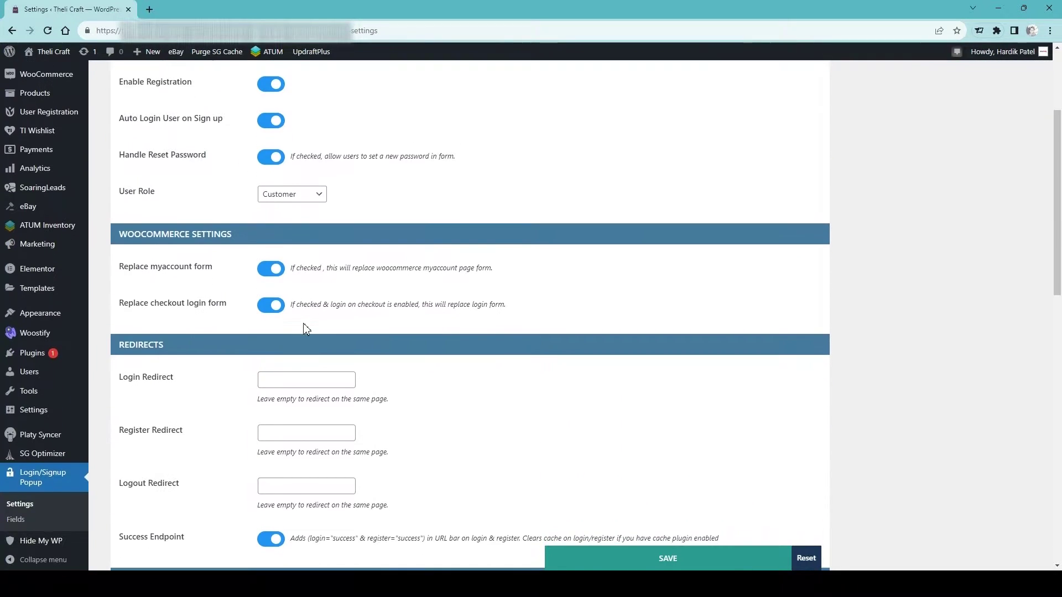
{"action": "scroll", "coordinate": [302, 332], "scroll_direction": "up", "scroll_amount": 2}
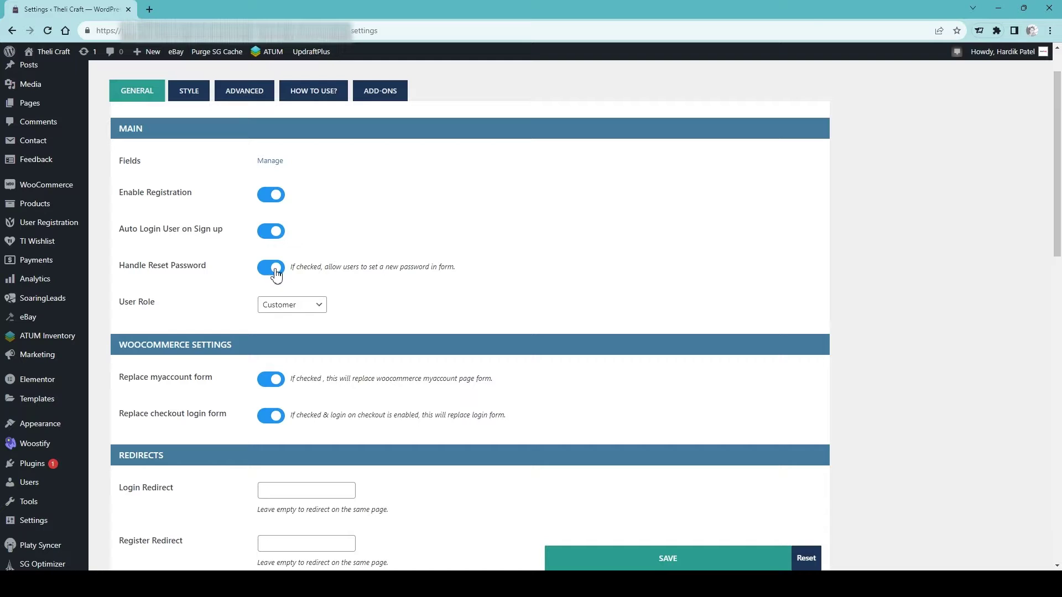
{"action": "scroll", "coordinate": [321, 291], "scroll_direction": "down", "scroll_amount": 2}
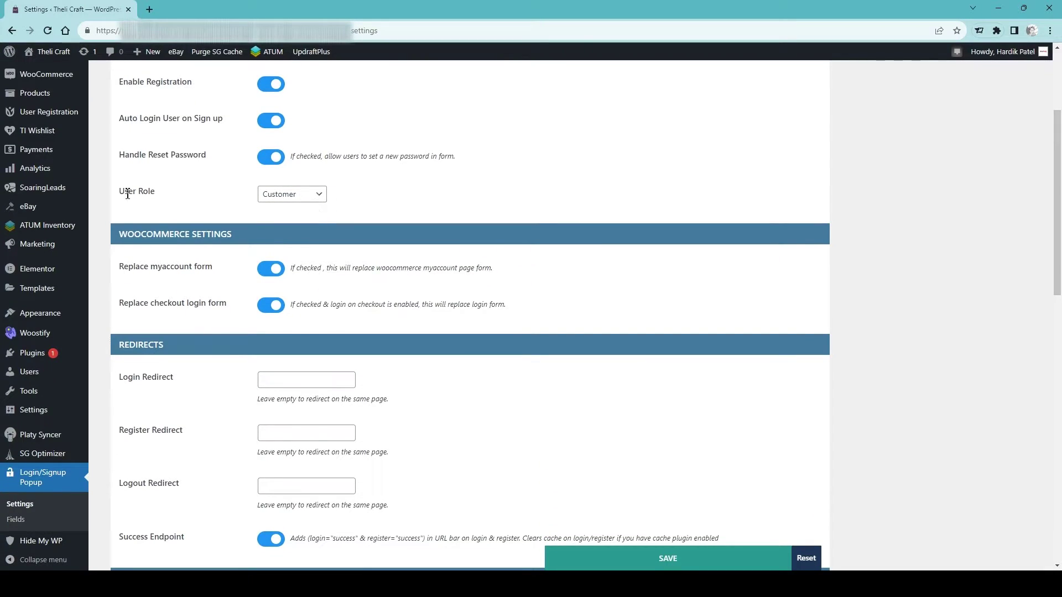
{"action": "left_click", "coordinate": [283, 195]}
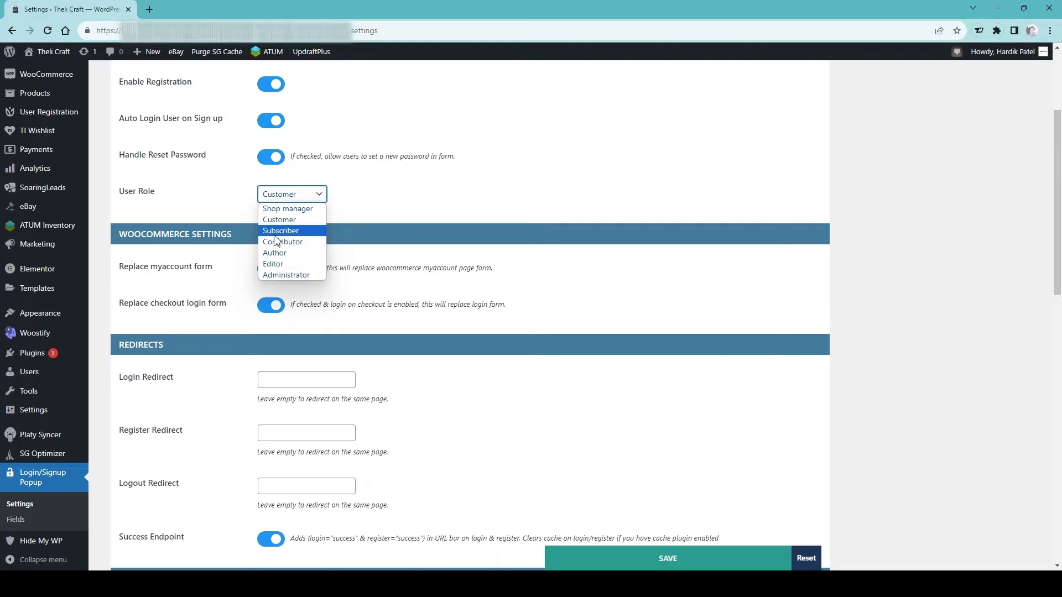
{"action": "left_click", "coordinate": [367, 211]}
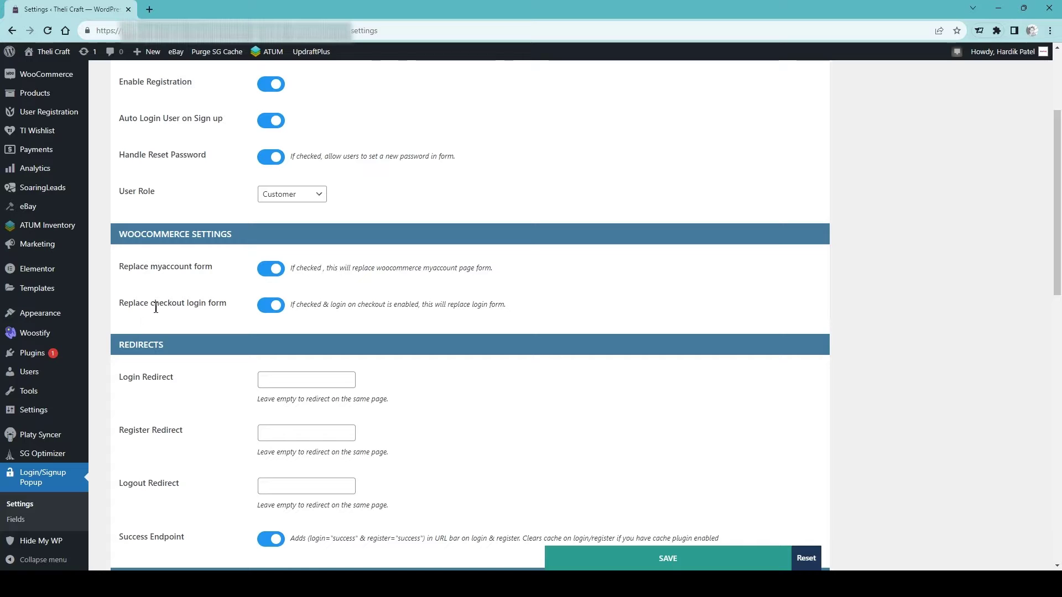
- Review the checkout login form replacement option and the redirect and popup settings of the plugin
{"action": "left_click_drag", "start_coordinate": [155, 303], "coordinate": [227, 310]}
{"action": "left_click", "coordinate": [230, 313]}
{"action": "scroll", "coordinate": [284, 309], "scroll_direction": "down", "scroll_amount": 5}
{"action": "scroll", "coordinate": [291, 407], "scroll_direction": "down", "scroll_amount": 1}
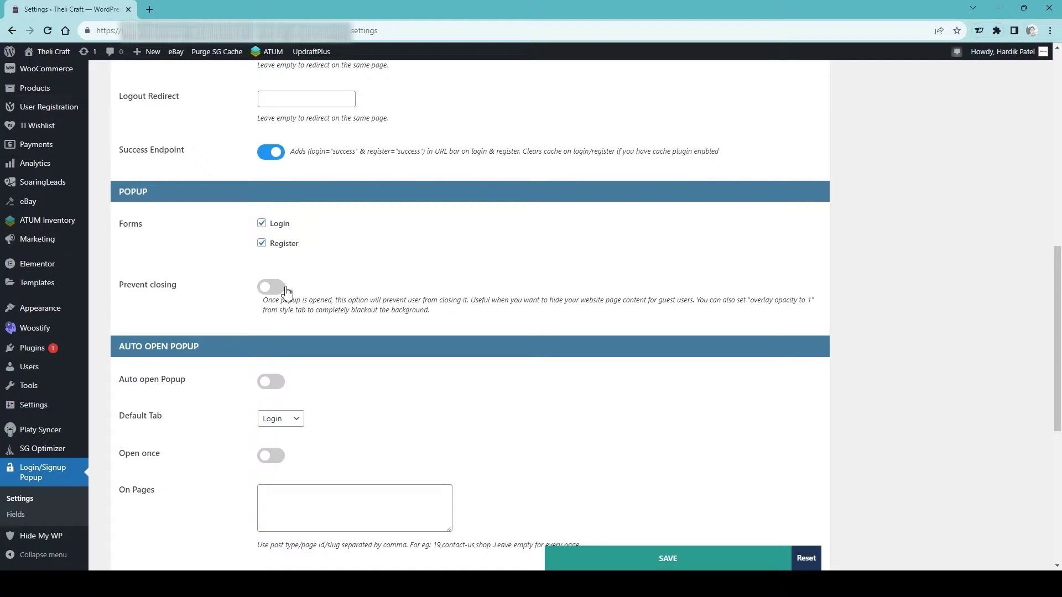
- Turn on Auto open Popup in the plugin's general settings, save the settings and purge the SG cache
{"action": "scroll", "coordinate": [250, 407], "scroll_direction": "down", "scroll_amount": 4}
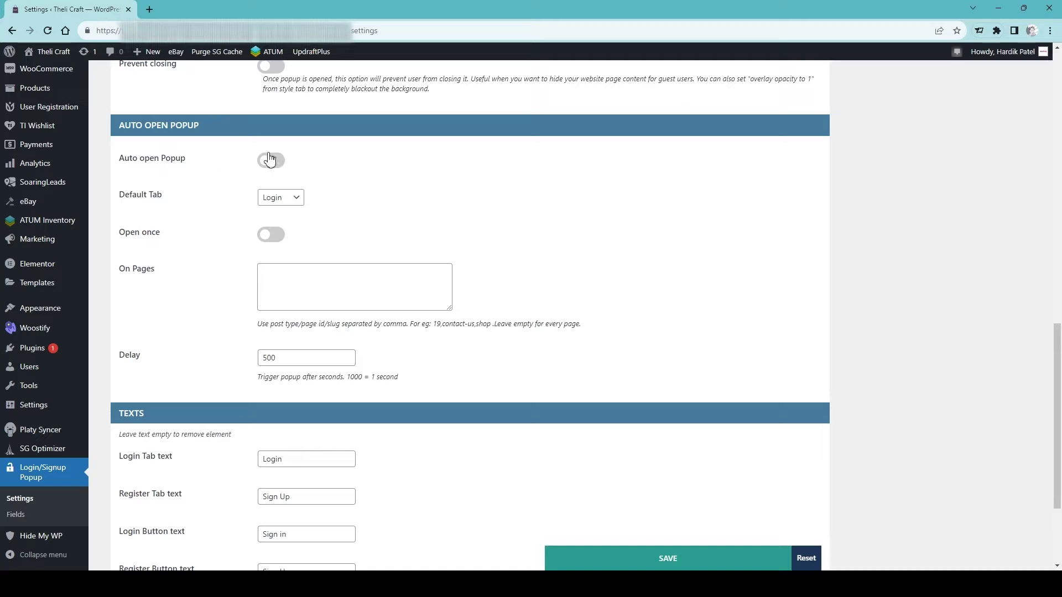
{"action": "scroll", "coordinate": [260, 213], "scroll_direction": "up", "scroll_amount": 3}
{"action": "left_click", "coordinate": [273, 328]}
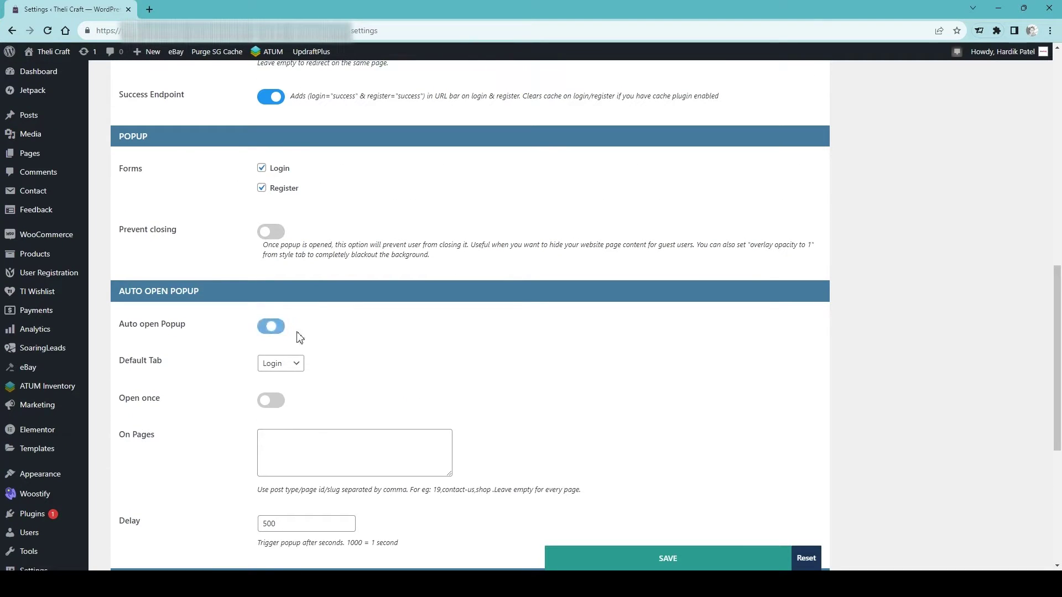
{"action": "mouse_move", "coordinate": [775, 584]}
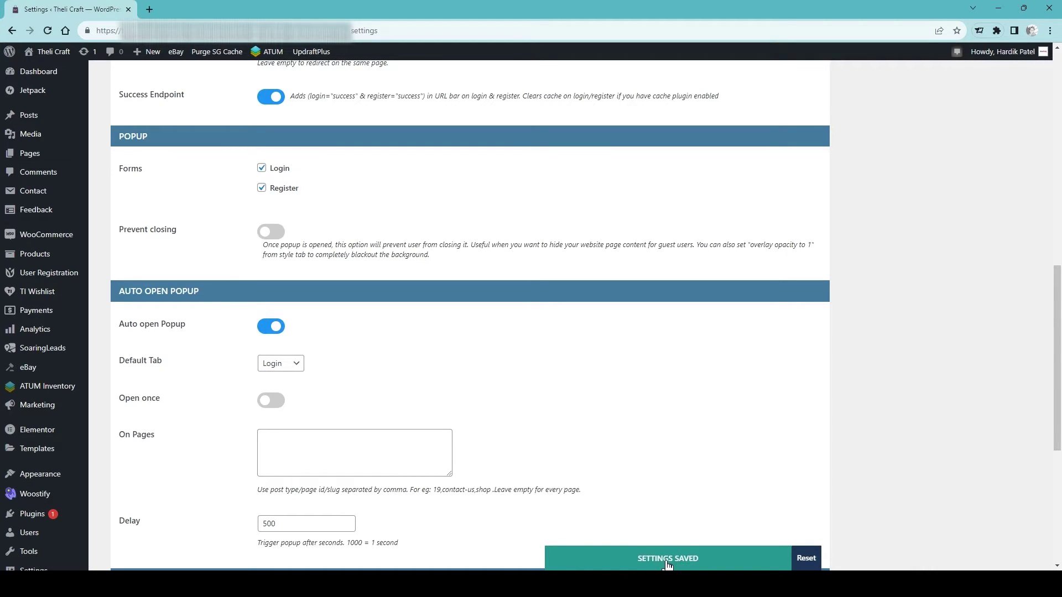
{"action": "left_click", "coordinate": [204, 52]}
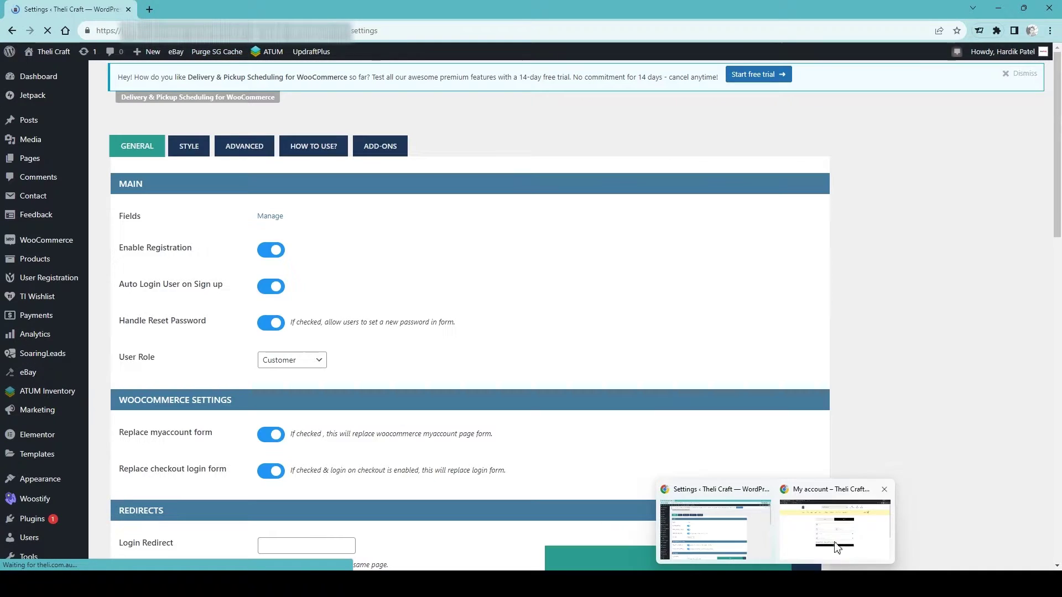
- Reload the My Account page in the incognito window, check the popup's Login and Sign Up forms, and close the popup
{"action": "left_click", "coordinate": [841, 492]}
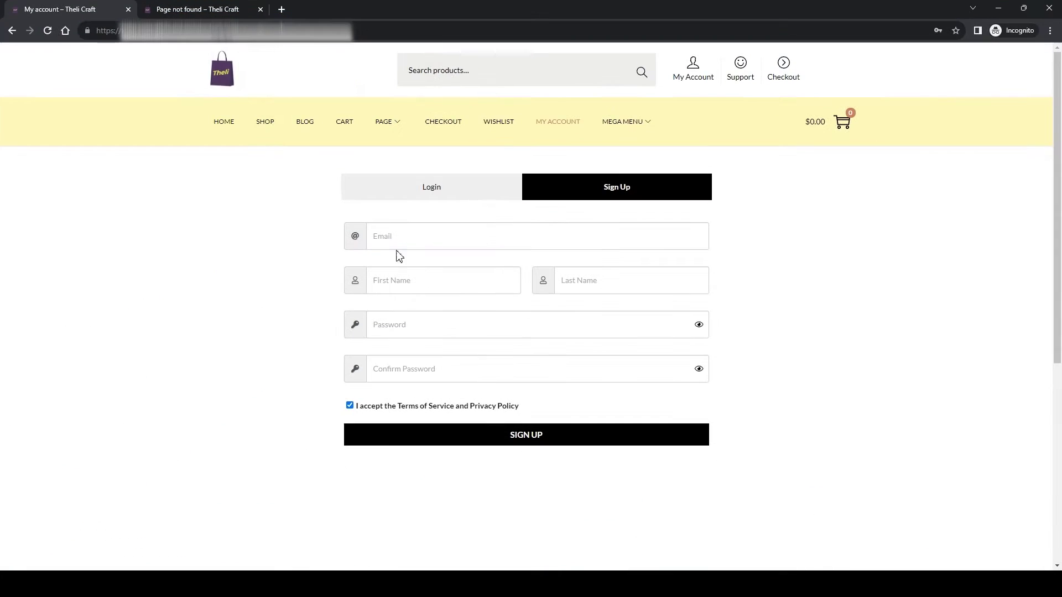
{"action": "left_click", "coordinate": [47, 31]}
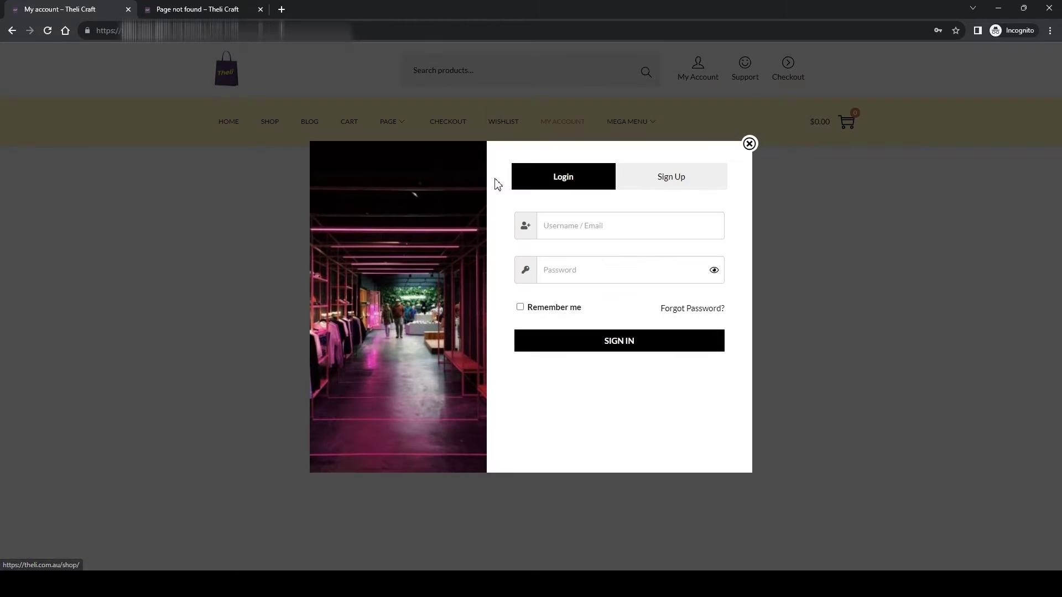
{"action": "left_click", "coordinate": [680, 188]}
{"action": "left_click", "coordinate": [587, 183]}
{"action": "left_click", "coordinate": [657, 216]}
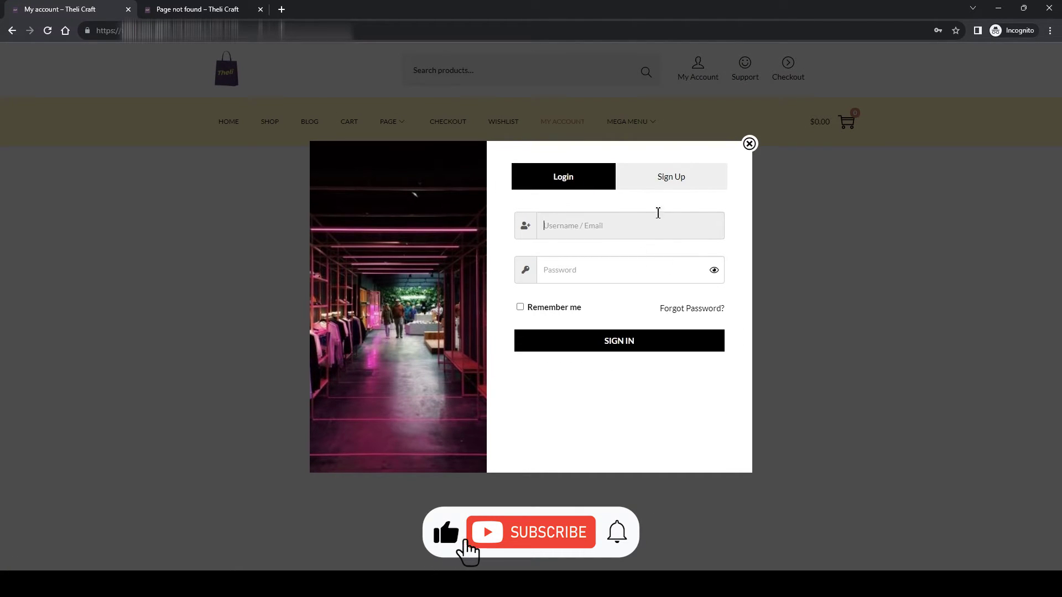
{"action": "left_click", "coordinate": [685, 177]}
{"action": "left_click", "coordinate": [749, 144]}
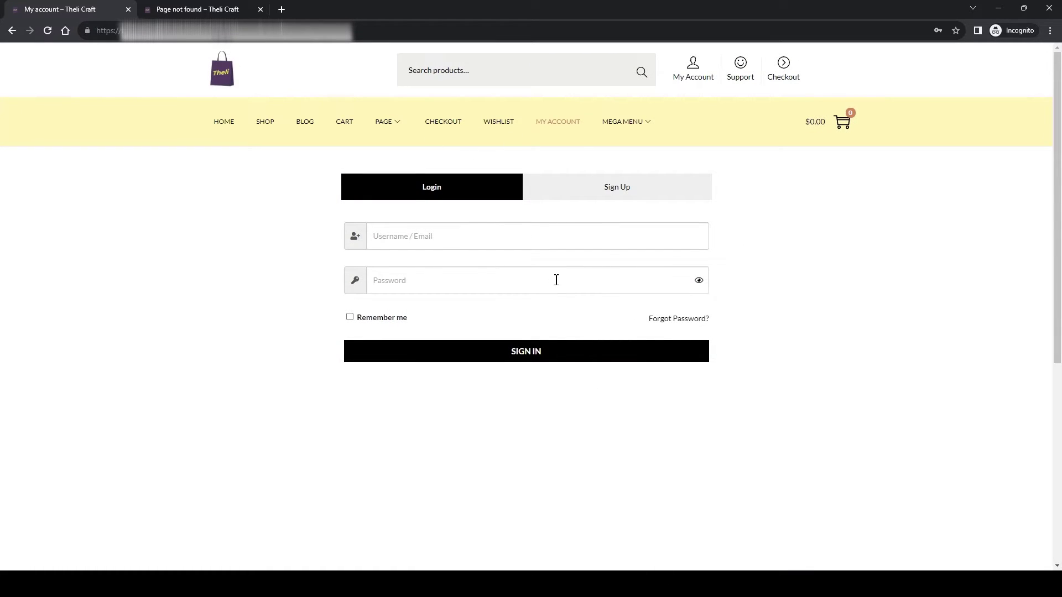
- View the Sign Up form embedded in the page, then reopen My Account and dismiss the login popup
{"action": "left_click", "coordinate": [597, 183]}
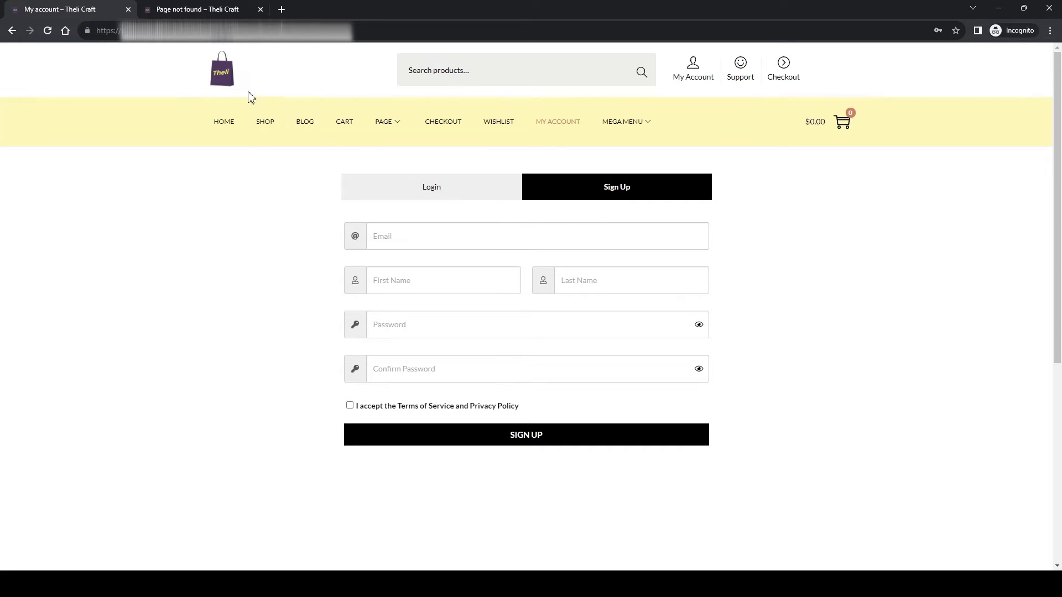
{"action": "left_click", "coordinate": [555, 122]}
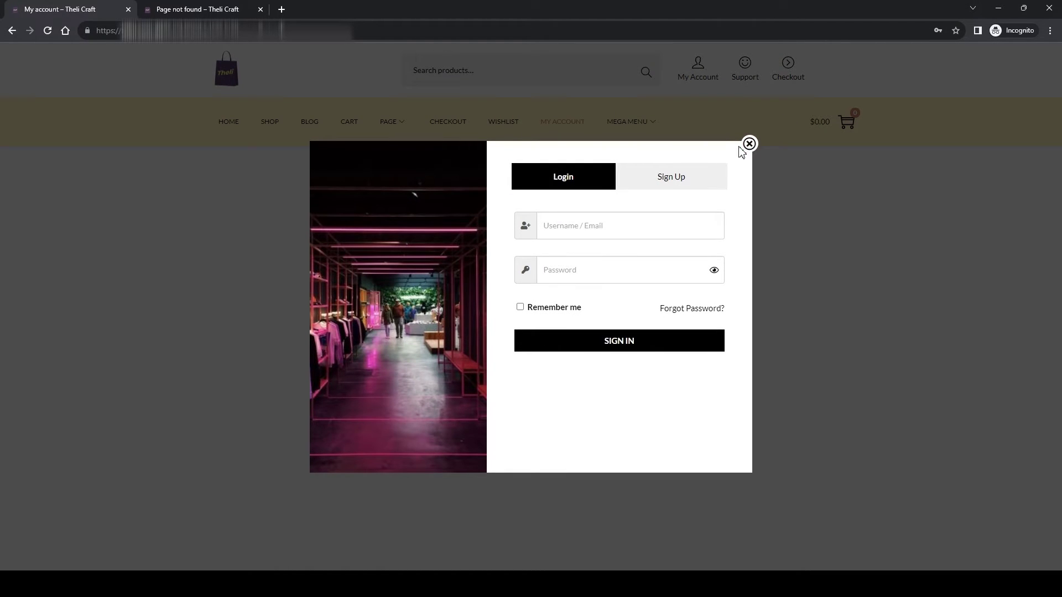
{"action": "left_click", "coordinate": [749, 144]}
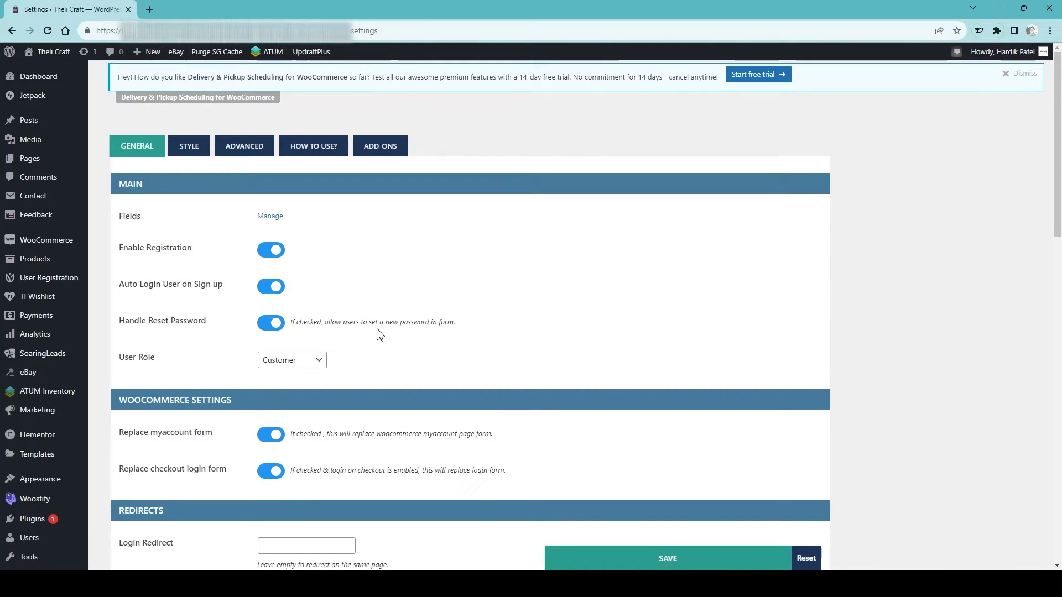
- Back in the WordPress admin, review the general settings, including the text options, and the Style settings for the popup and form
{"action": "scroll", "coordinate": [379, 334], "scroll_direction": "down", "scroll_amount": 10}
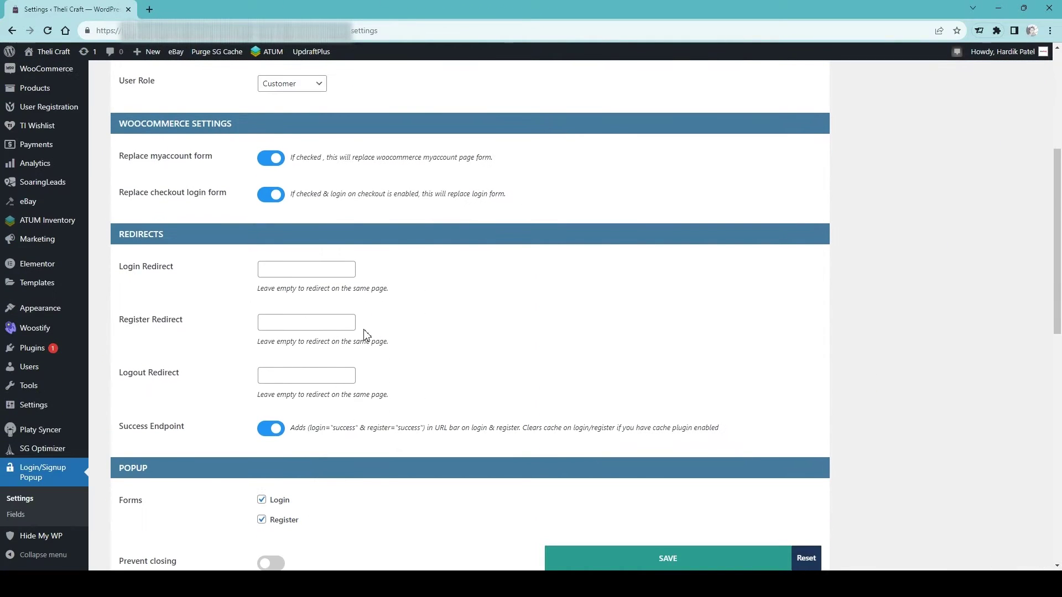
{"action": "scroll", "coordinate": [352, 327], "scroll_direction": "down", "scroll_amount": 5}
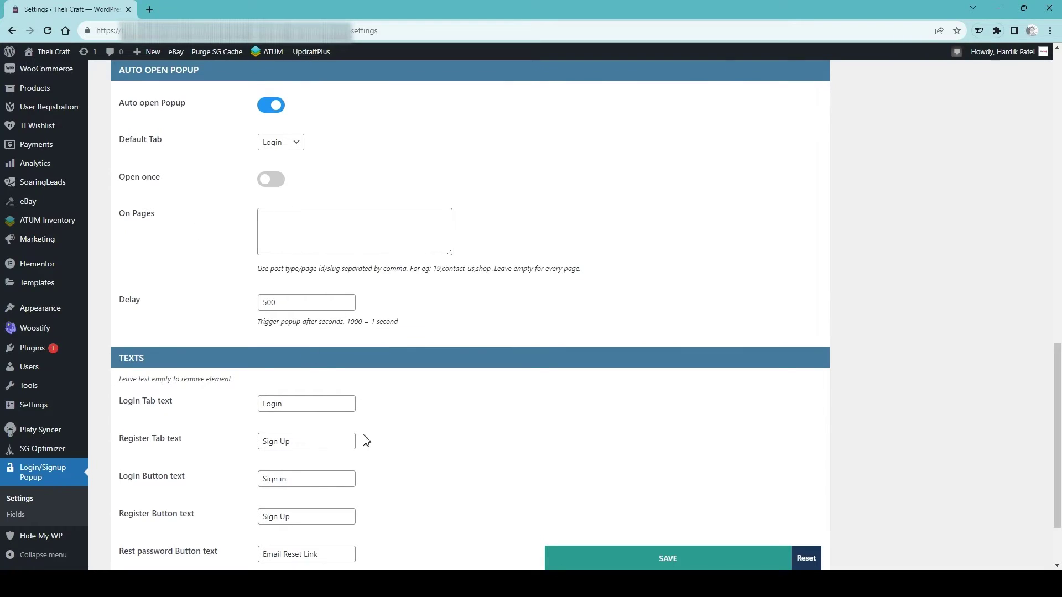
{"action": "scroll", "coordinate": [370, 490], "scroll_direction": "down", "scroll_amount": 2}
{"action": "scroll", "coordinate": [306, 292], "scroll_direction": "up", "scroll_amount": 15}
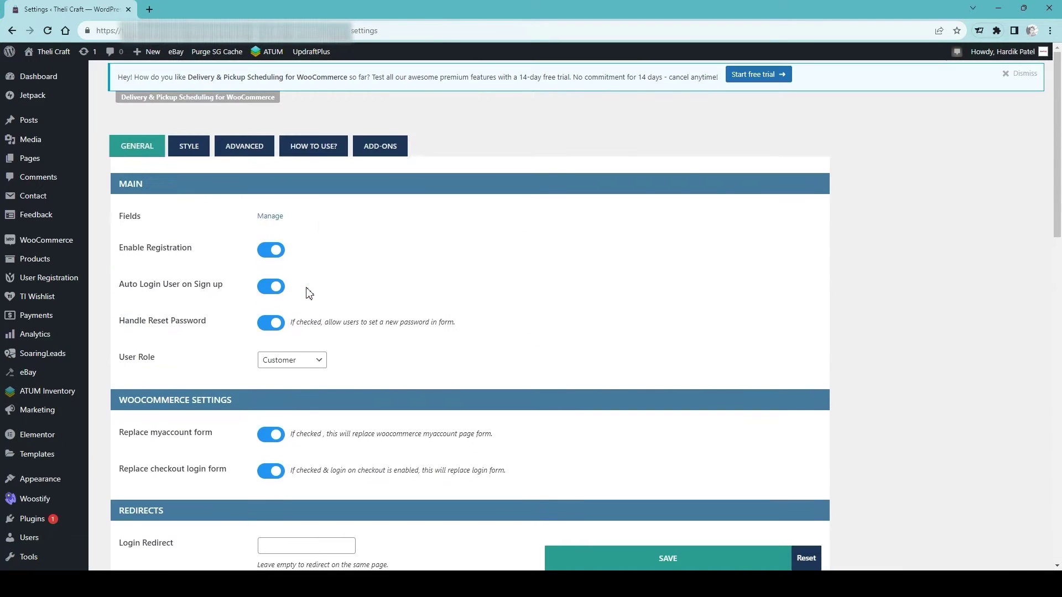
{"action": "left_click", "coordinate": [191, 147]}
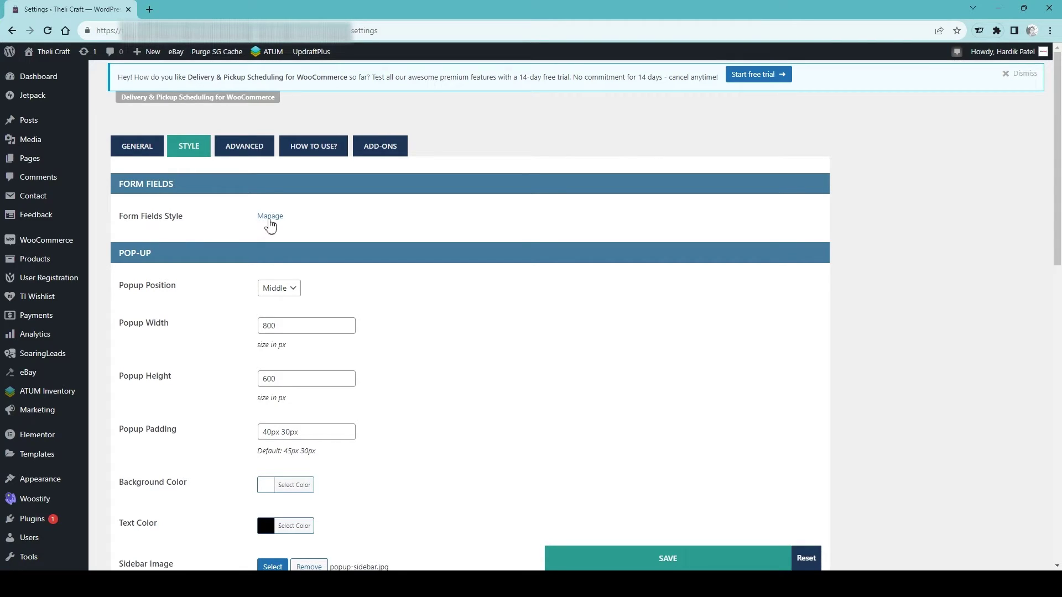
{"action": "scroll", "coordinate": [261, 308], "scroll_direction": "down", "scroll_amount": 4}
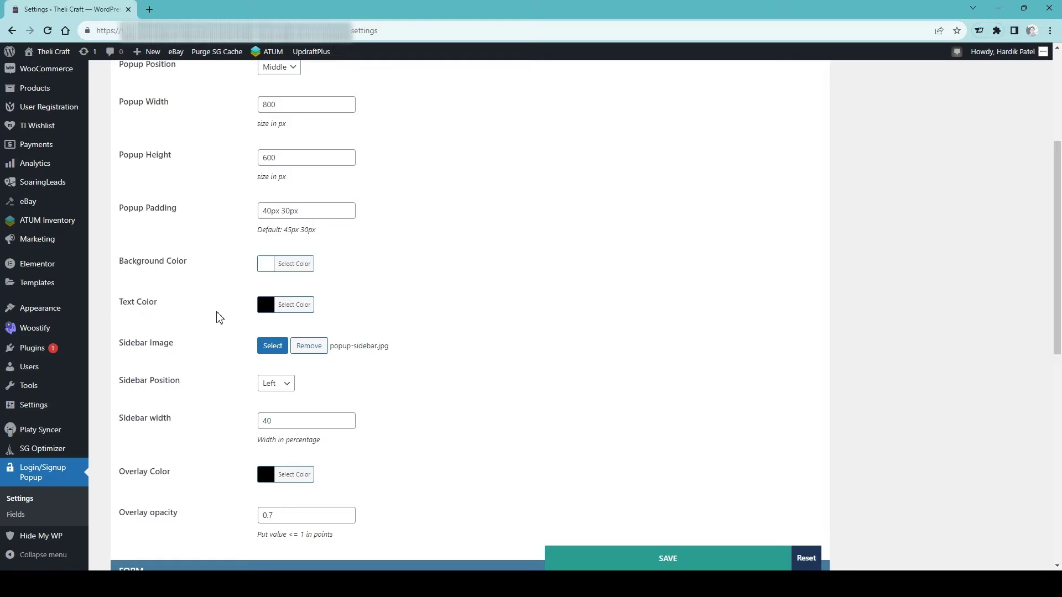
{"action": "scroll", "coordinate": [153, 376], "scroll_direction": "down", "scroll_amount": 2}
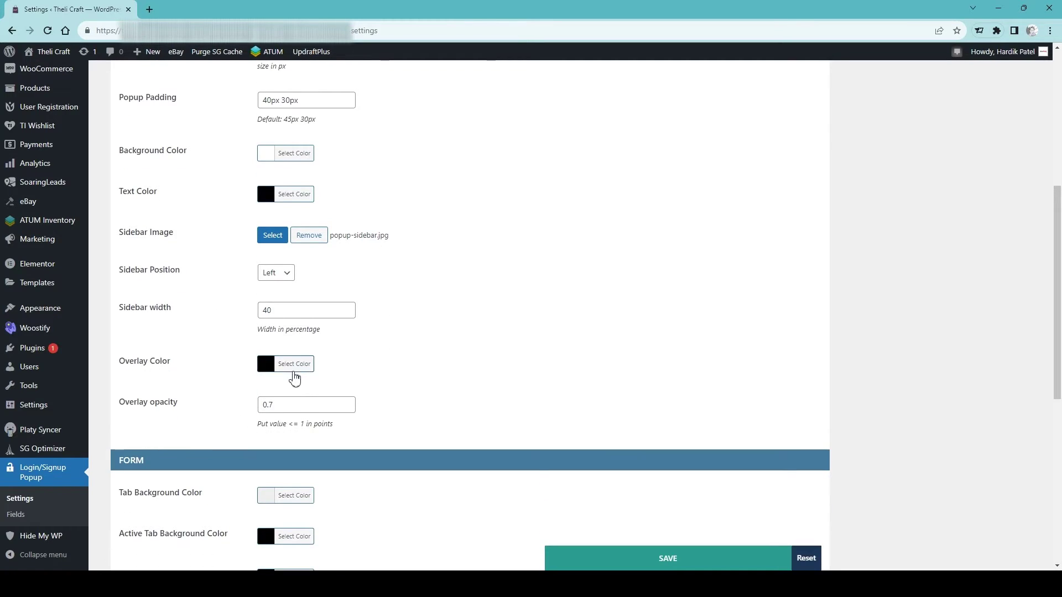
{"action": "scroll", "coordinate": [321, 375], "scroll_direction": "down", "scroll_amount": 3}
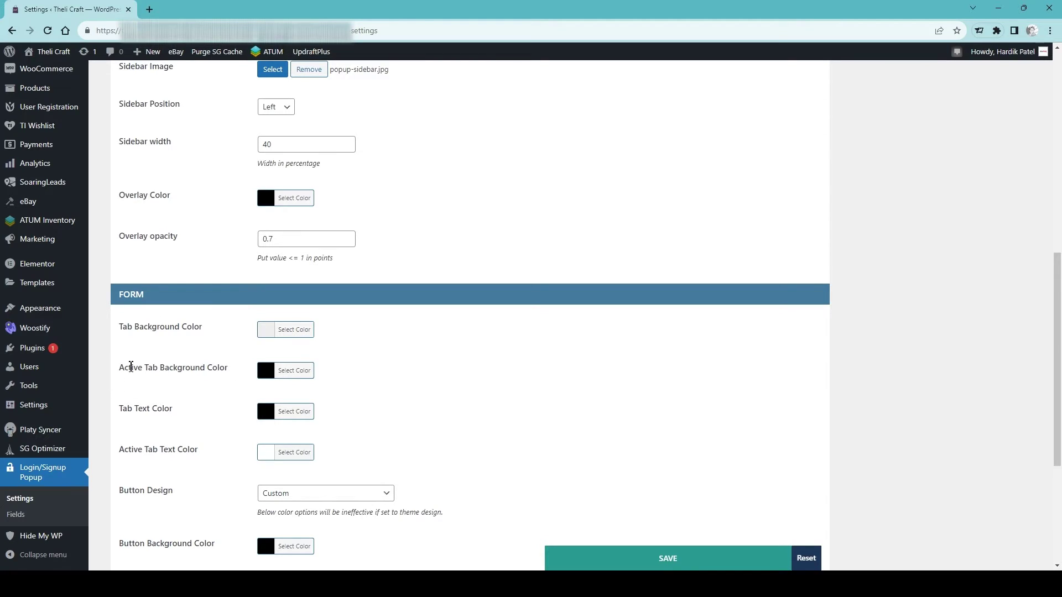
- Set the form's Active Tab Background Color to purple #8224e3
{"action": "left_click_drag", "start_coordinate": [161, 371], "coordinate": [210, 370]}
{"action": "left_click", "coordinate": [233, 374]}
{"action": "left_click", "coordinate": [276, 373]}
{"action": "left_click", "coordinate": [358, 500]}
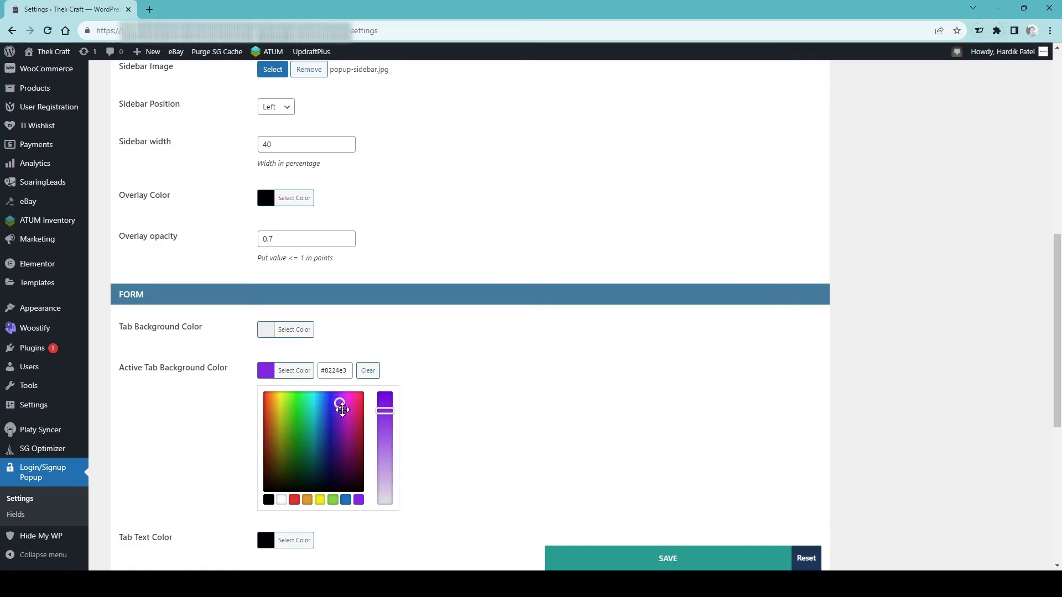
{"action": "left_click", "coordinate": [464, 394]}
- Set the form's Button Background Color to the preset purple and save the style settings
{"action": "scroll", "coordinate": [464, 394], "scroll_direction": "down", "scroll_amount": 2}
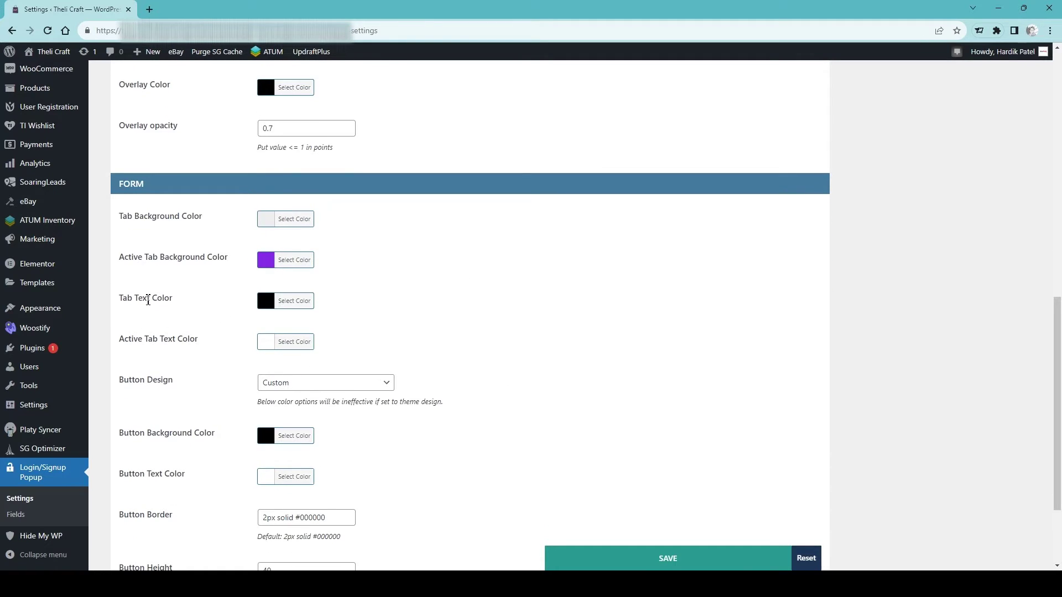
{"action": "scroll", "coordinate": [176, 326], "scroll_direction": "down", "scroll_amount": 1}
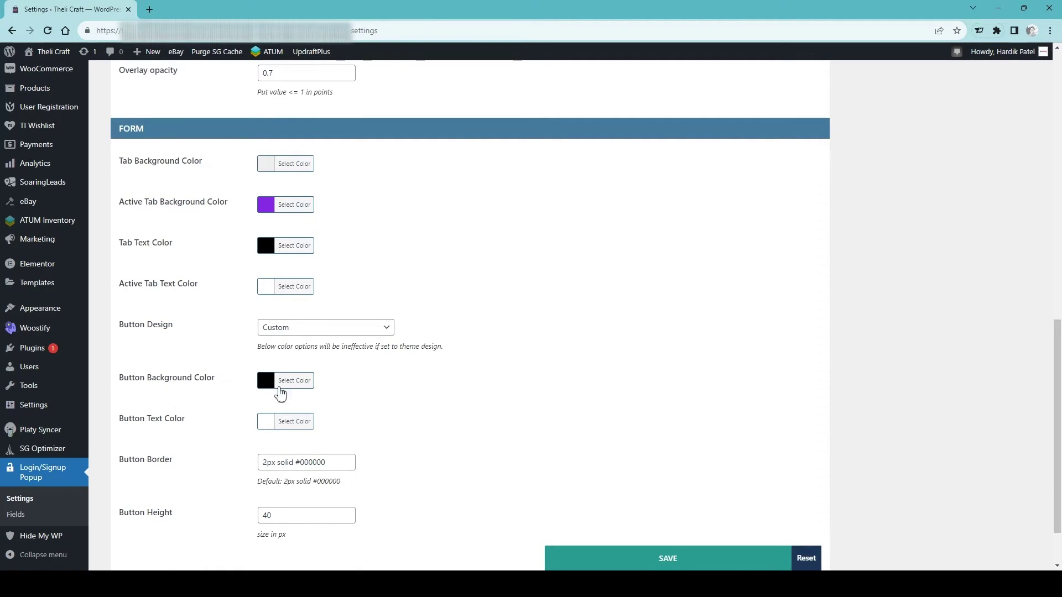
{"action": "left_click", "coordinate": [285, 381]}
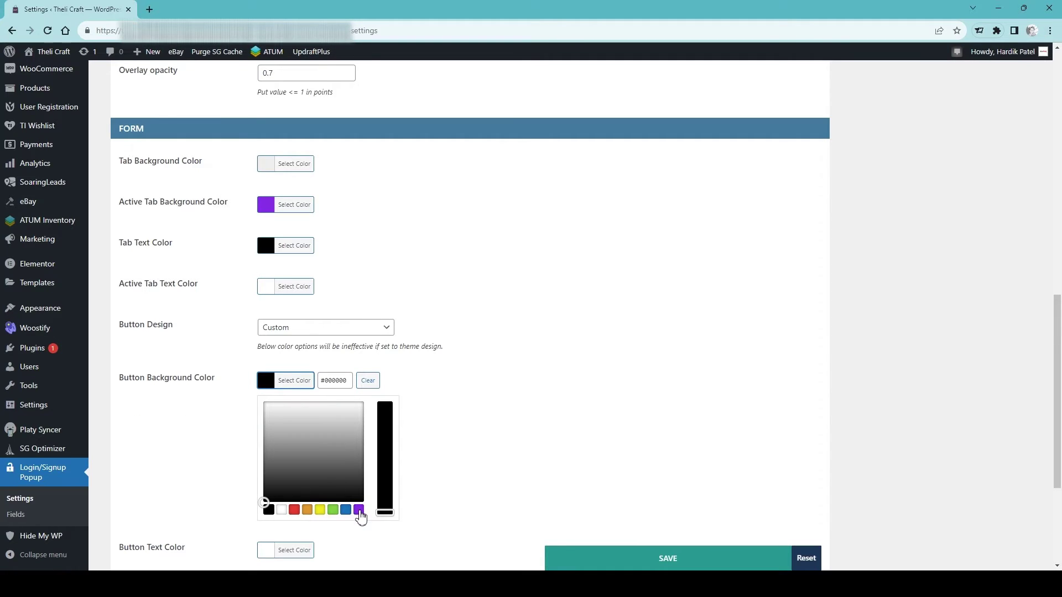
{"action": "left_click", "coordinate": [359, 510]}
{"action": "left_click", "coordinate": [429, 436]}
{"action": "scroll", "coordinate": [426, 426], "scroll_direction": "down", "scroll_amount": 2}
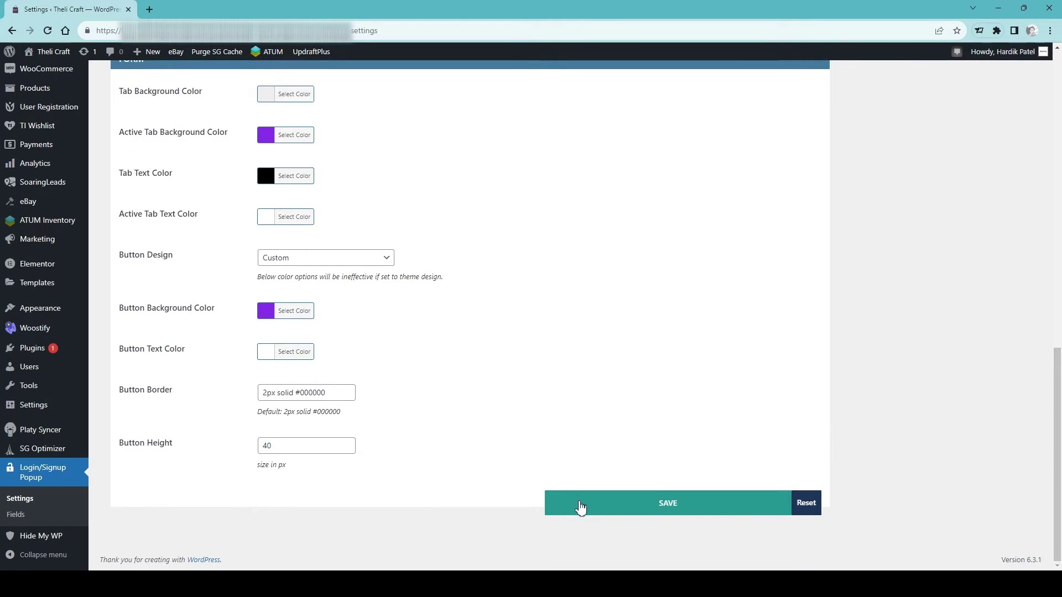
{"action": "left_click", "coordinate": [580, 508]}
- Reload the My Account page in the incognito window, check the restyled Login and Sign Up popup forms, and close the popup
{"action": "mouse_move", "coordinate": [750, 583]}
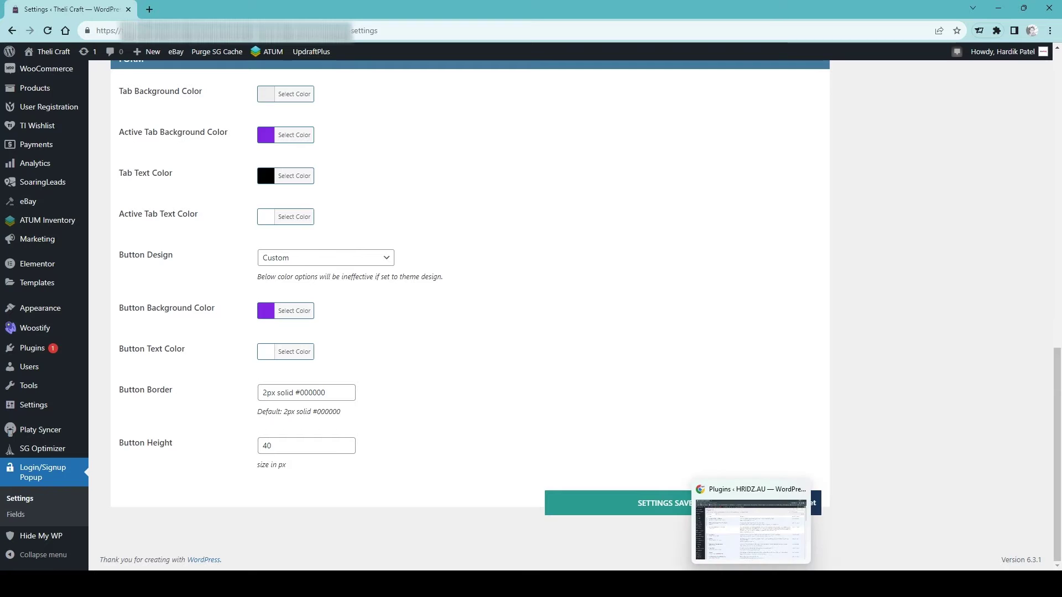
{"action": "left_click", "coordinate": [837, 532]}
{"action": "left_click", "coordinate": [48, 31]}
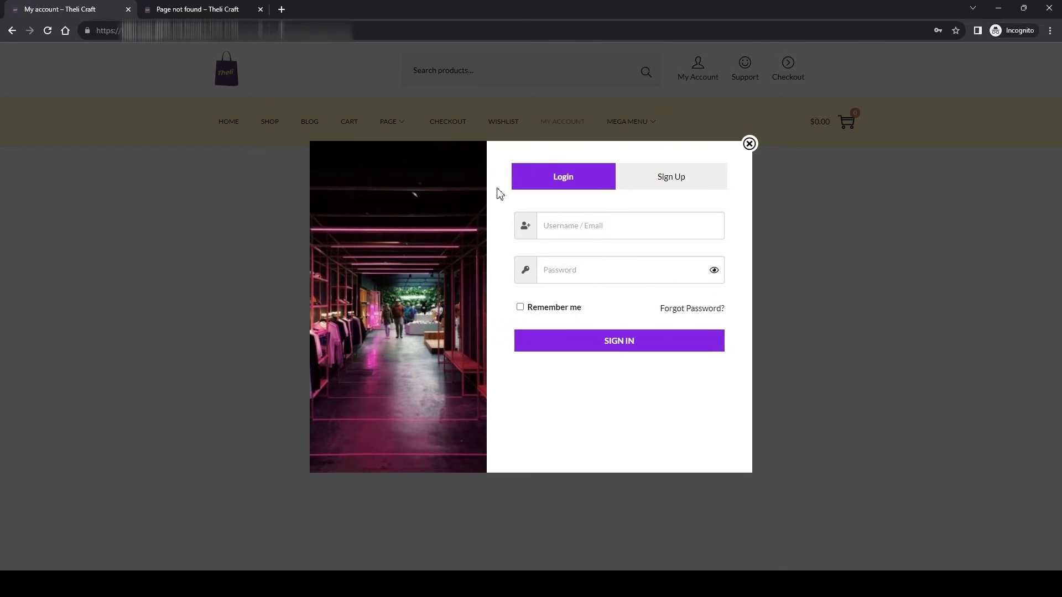
{"action": "left_click", "coordinate": [673, 183]}
{"action": "left_click", "coordinate": [601, 176]}
{"action": "left_click", "coordinate": [682, 176]}
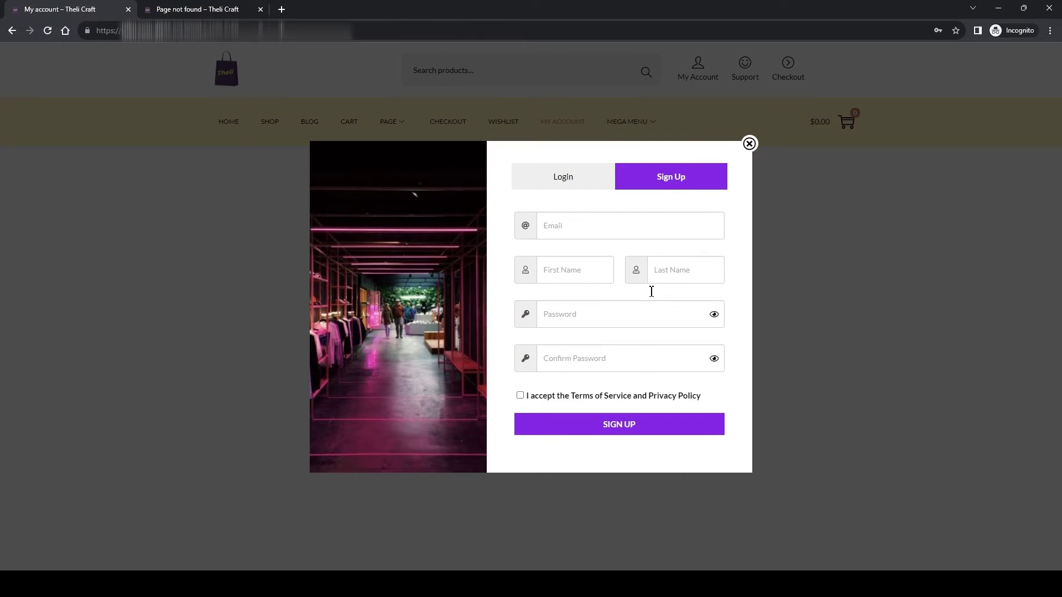
{"action": "left_click", "coordinate": [598, 184]}
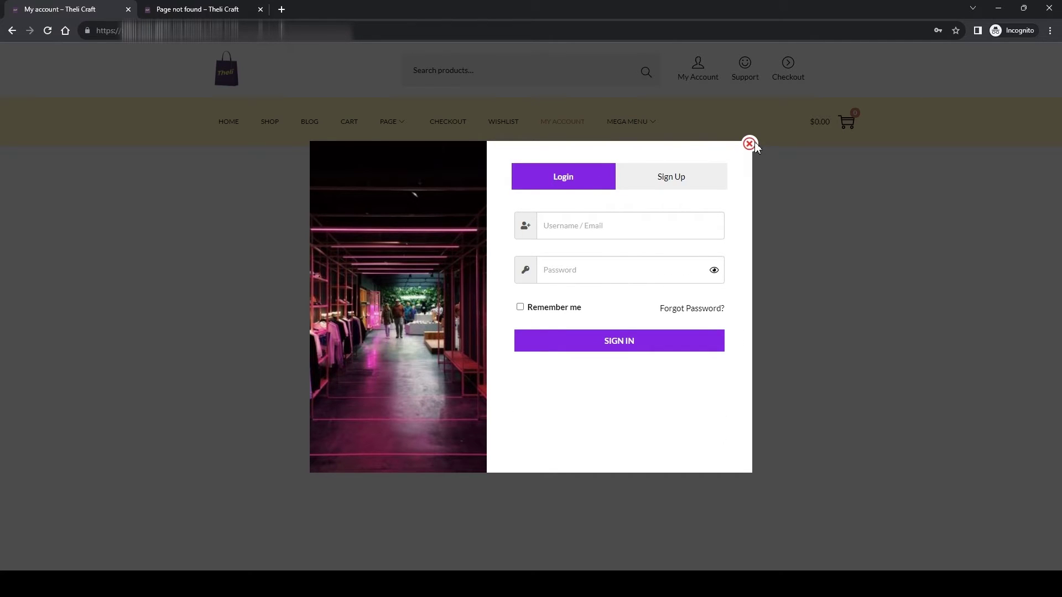
{"action": "left_click", "coordinate": [749, 145]}
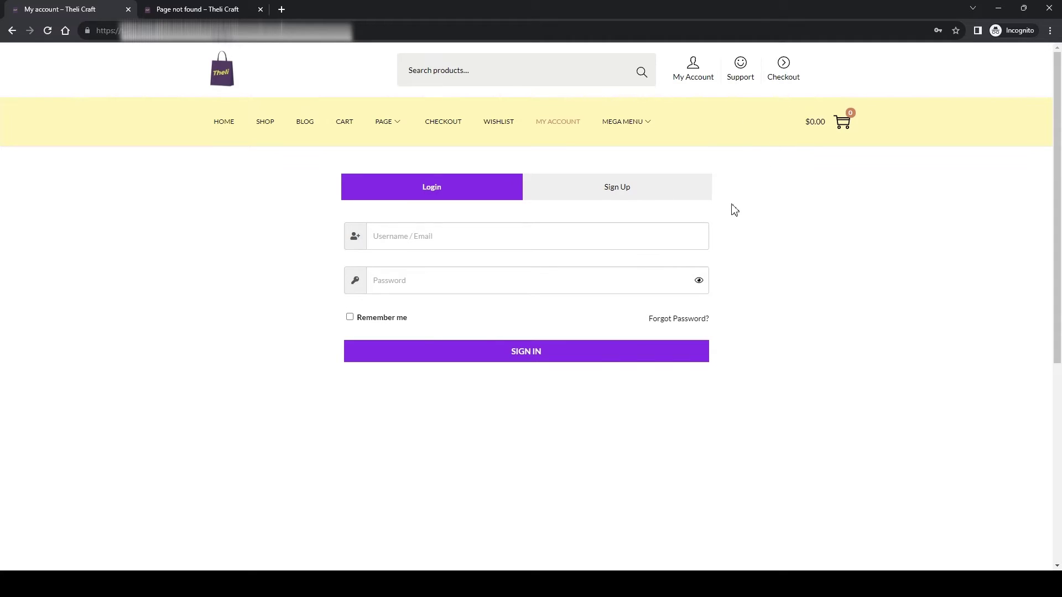
- Return to the WordPress admin and view the plugin's Advanced settings with the Custom CSS field
{"action": "left_click", "coordinate": [999, 8]}
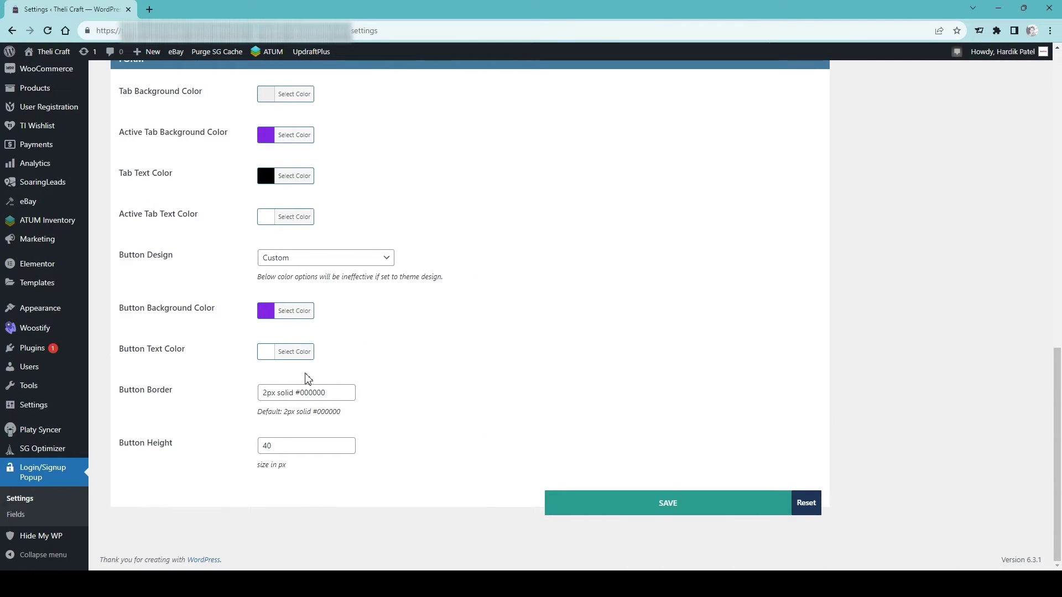
{"action": "scroll", "coordinate": [308, 379], "scroll_direction": "up", "scroll_amount": 15}
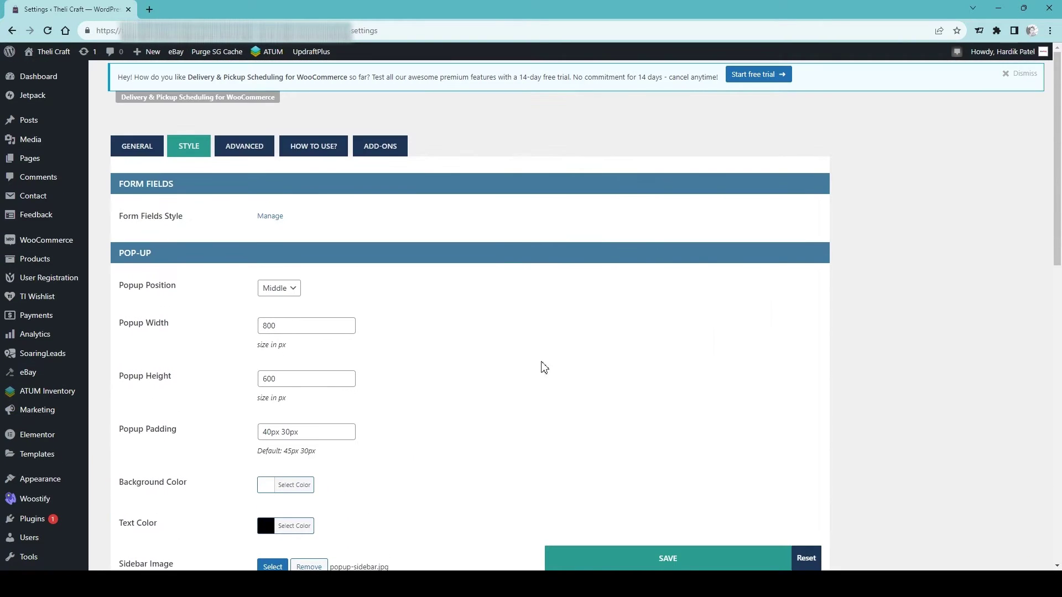
{"action": "left_click", "coordinate": [247, 149]}
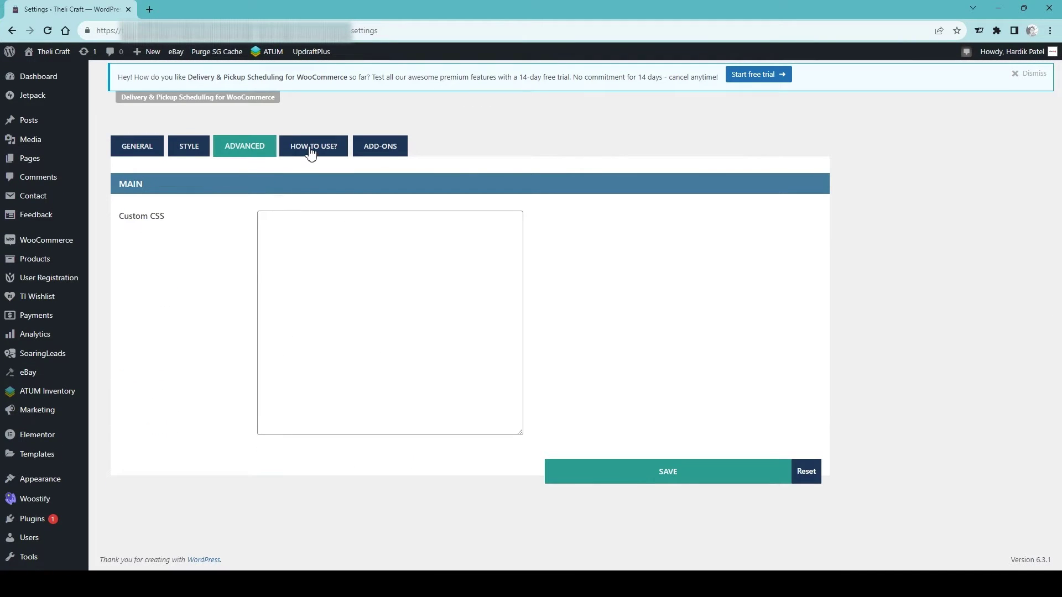
{"action": "left_click_drag", "start_coordinate": [167, 218], "coordinate": [116, 219]}
{"action": "left_click", "coordinate": [156, 241]}
{"action": "left_click", "coordinate": [278, 224]}
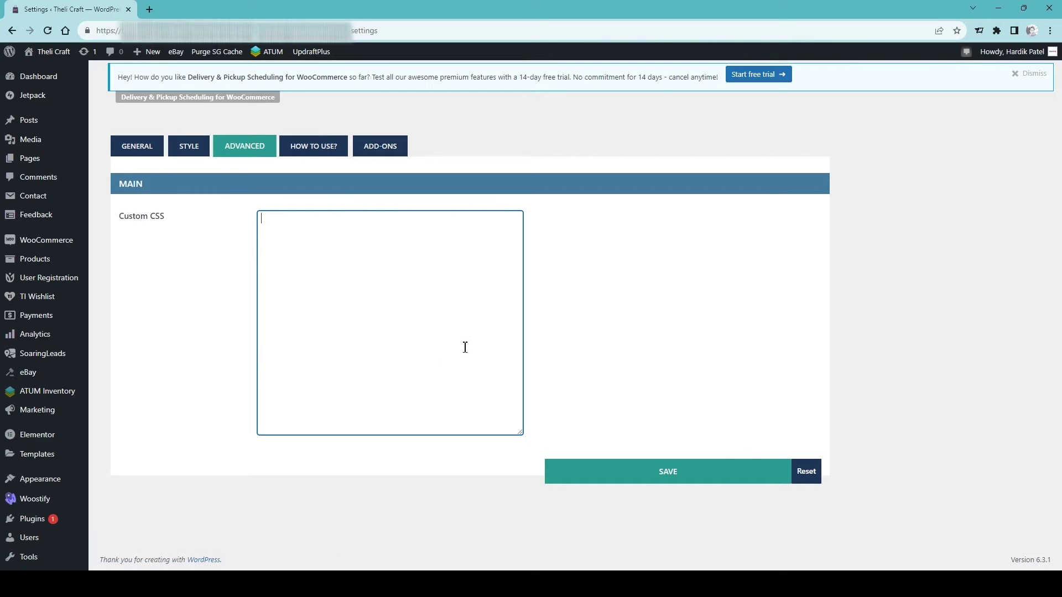
- Go back to the Style settings, reset the plugin's settings and confirm the reset
{"action": "left_click", "coordinate": [182, 154]}
{"action": "scroll", "coordinate": [516, 393], "scroll_direction": "down", "scroll_amount": 4}
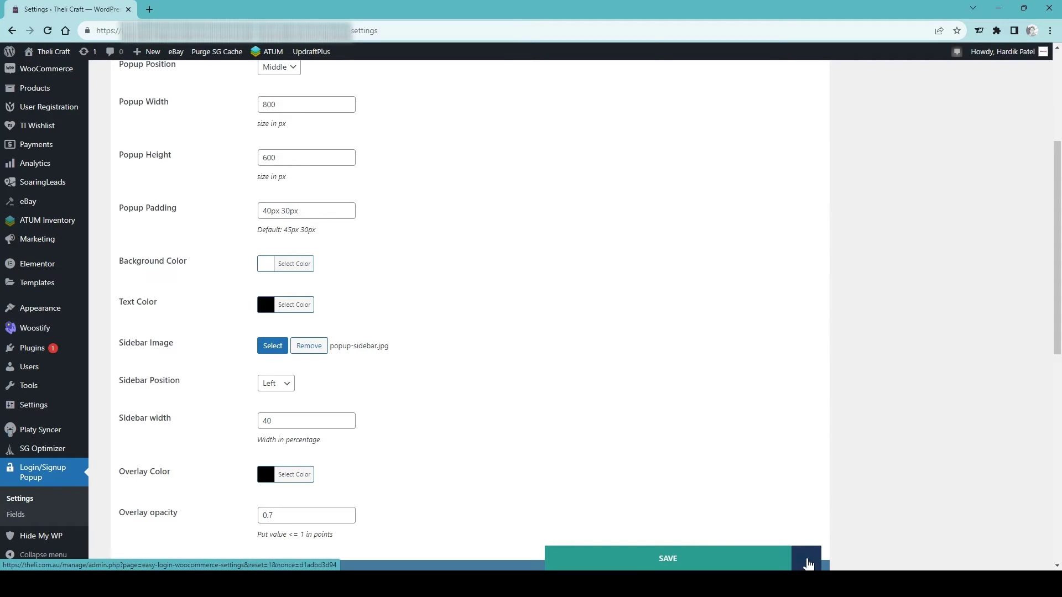
{"action": "left_click", "coordinate": [810, 563]}
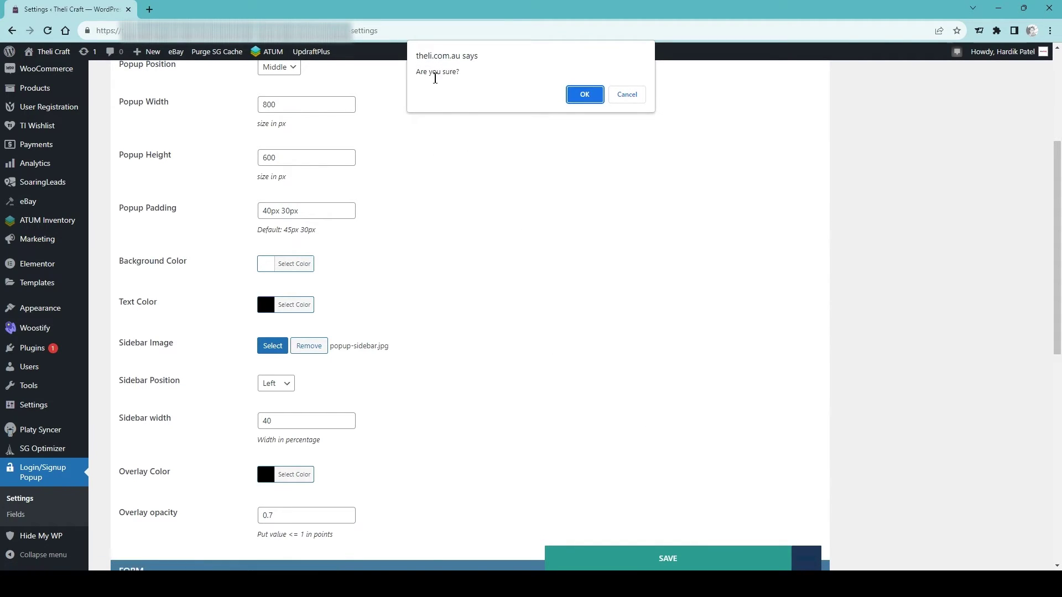
{"action": "left_click", "coordinate": [589, 101]}
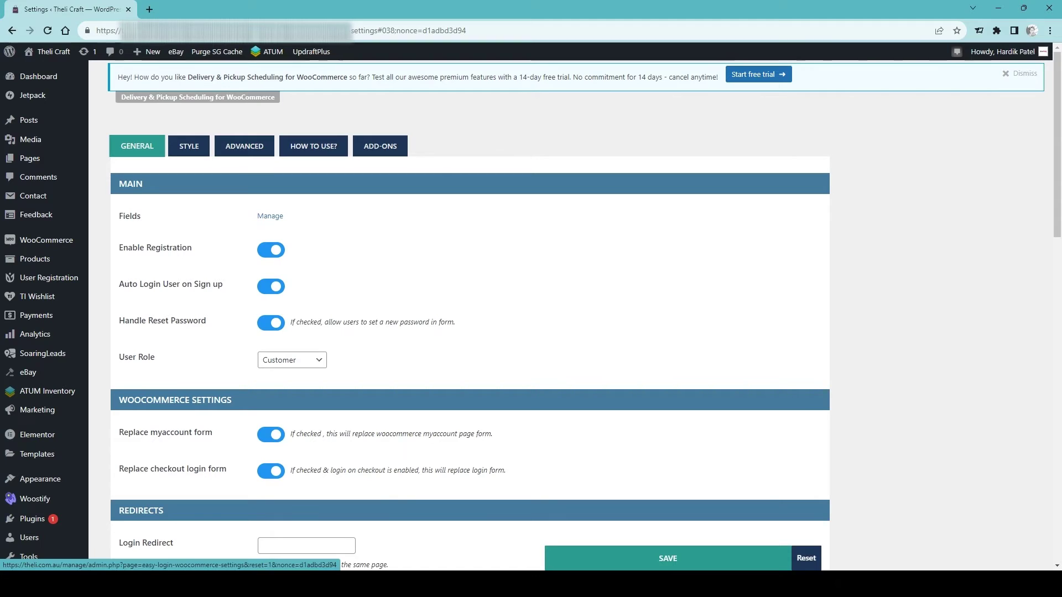
- Switch to the incognito window, reload the My Account page and check the reset Login and Sign Up forms
{"action": "mouse_move", "coordinate": [775, 584]}
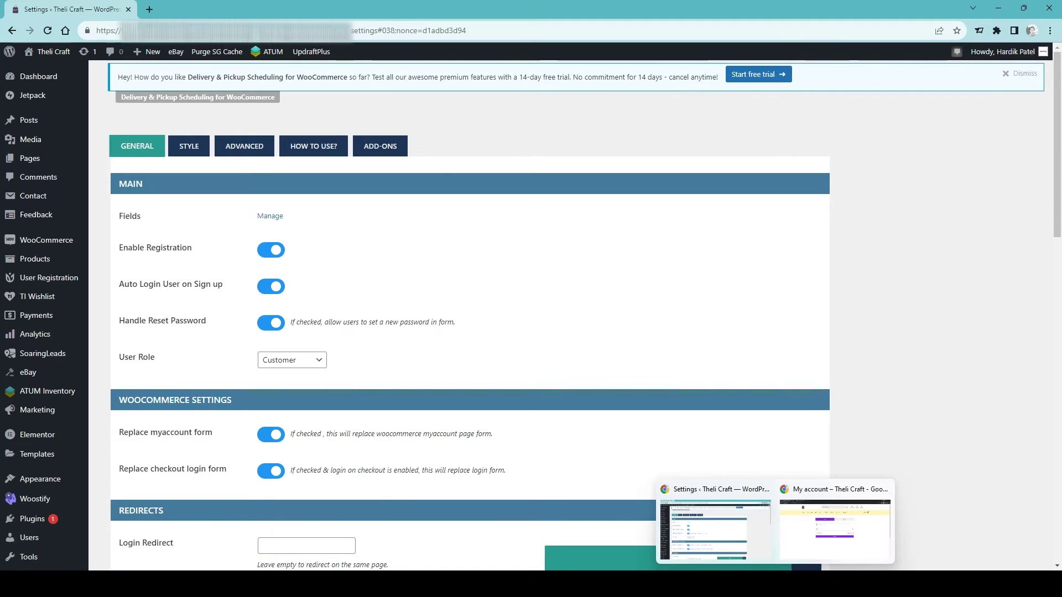
{"action": "left_click", "coordinate": [863, 547]}
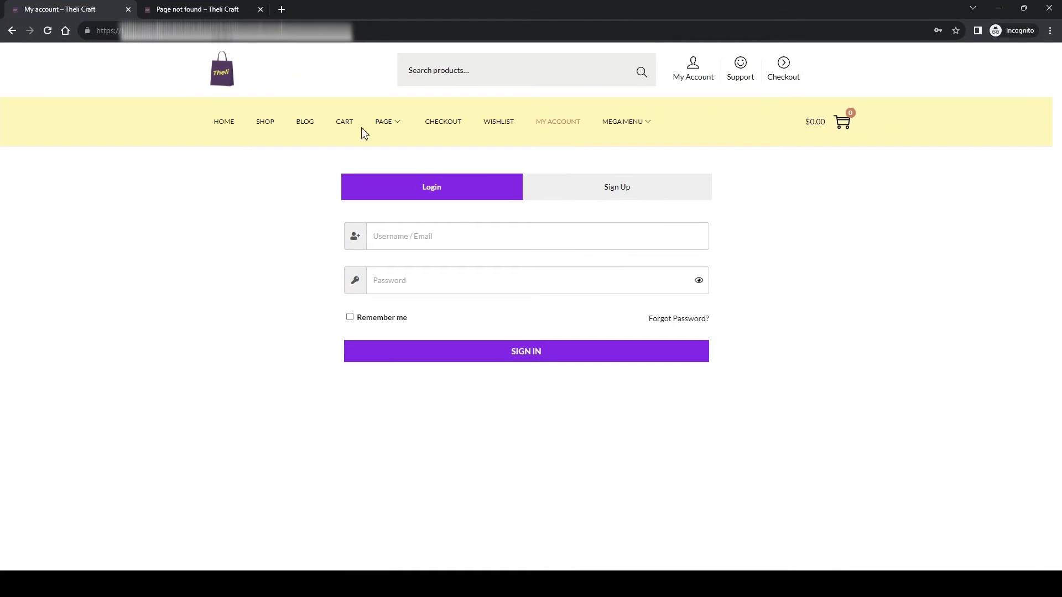
{"action": "left_click", "coordinate": [48, 30]}
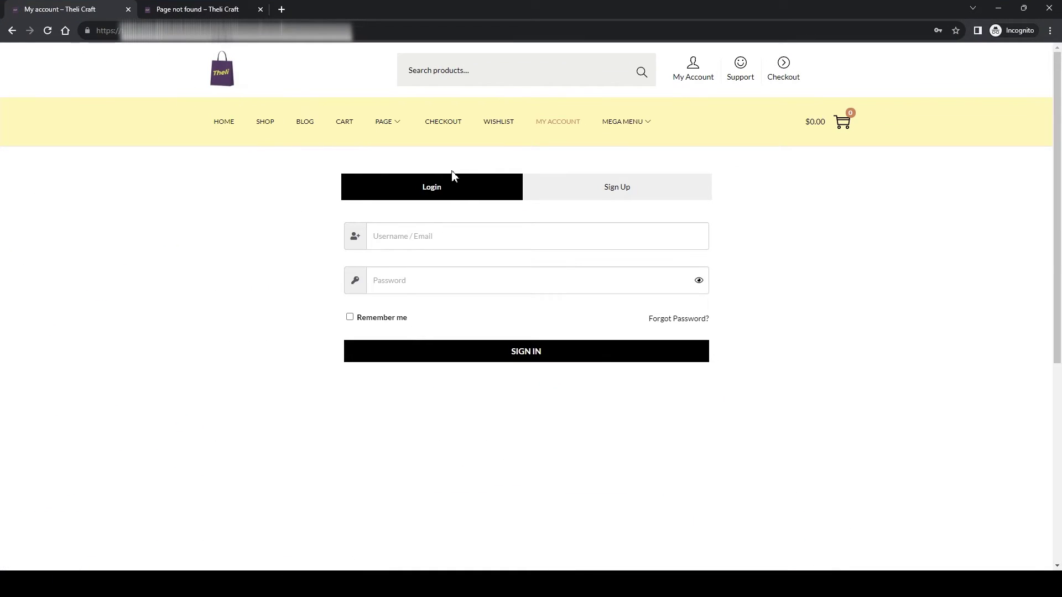
{"action": "left_click", "coordinate": [618, 192]}
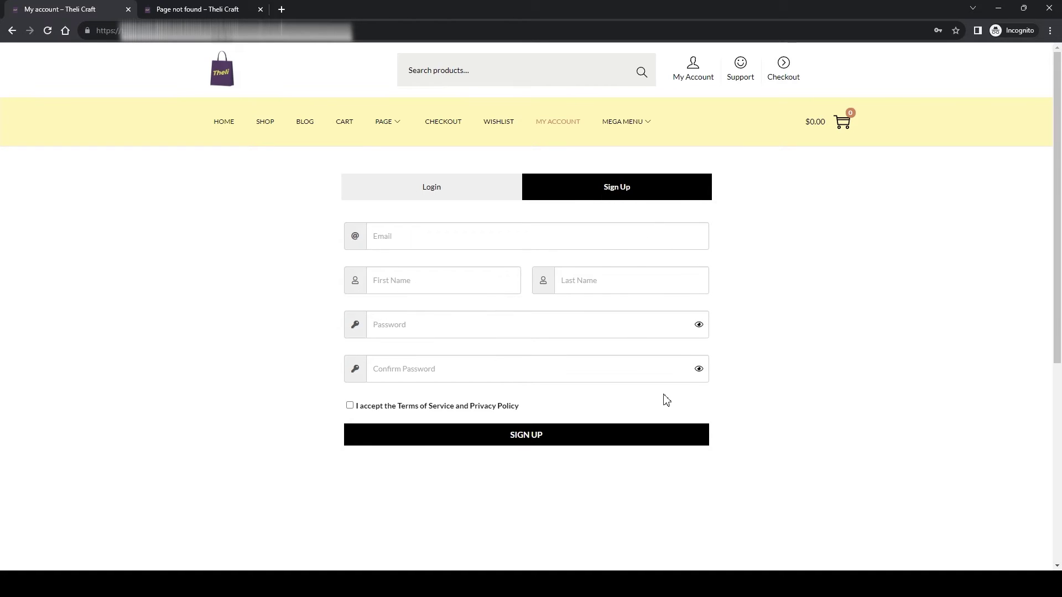
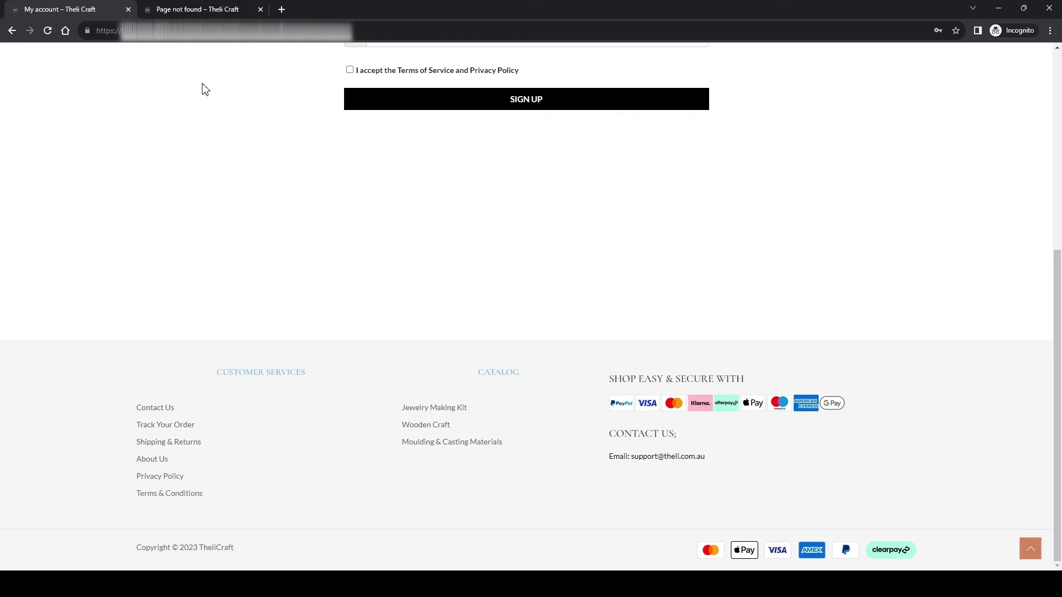
- Load the site's address with the ending privacy-policy in the incognito window and select the page's full URL
{"action": "left_click", "coordinate": [164, 412]}
{"action": "left_click", "coordinate": [335, 38]}
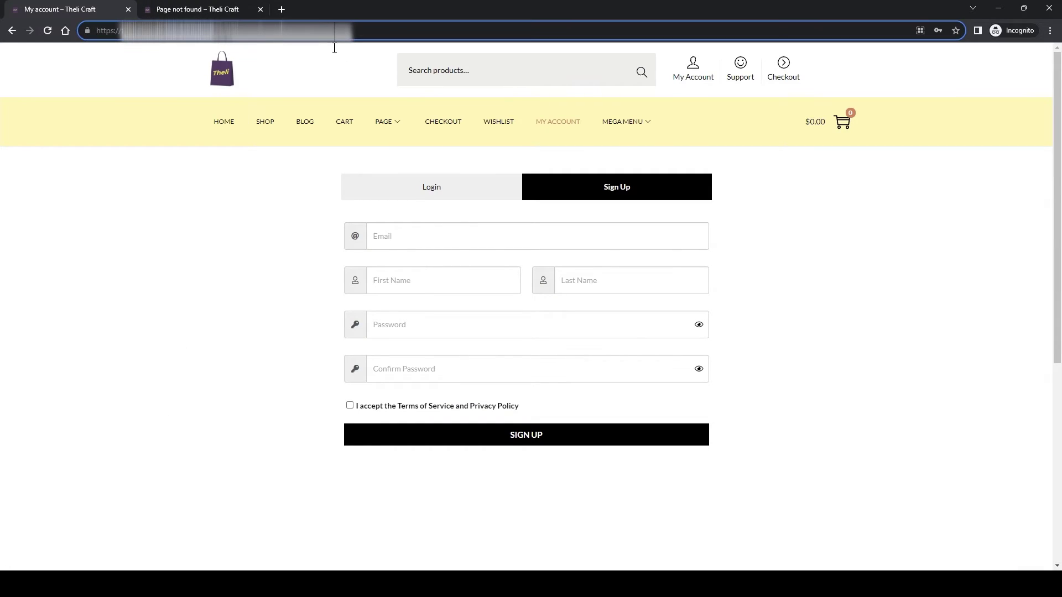
{"action": "key", "text": "BackSpace"}
{"action": "key", "text": "BackSpace"}
{"action": "key", "text": "BackSpace"}
{"action": "key", "text": "BackSpace"}
{"action": "key", "text": "BackSpace"}
{"action": "key", "text": "BackSpace"}
{"action": "key", "text": "BackSpace"}
{"action": "key", "text": "BackSpace"}
{"action": "key", "text": "BackSpace"}
{"action": "key", "text": "BackSpace"}
{"action": "key", "text": "BackSpace"}
{"action": "type", "text": "priva"}
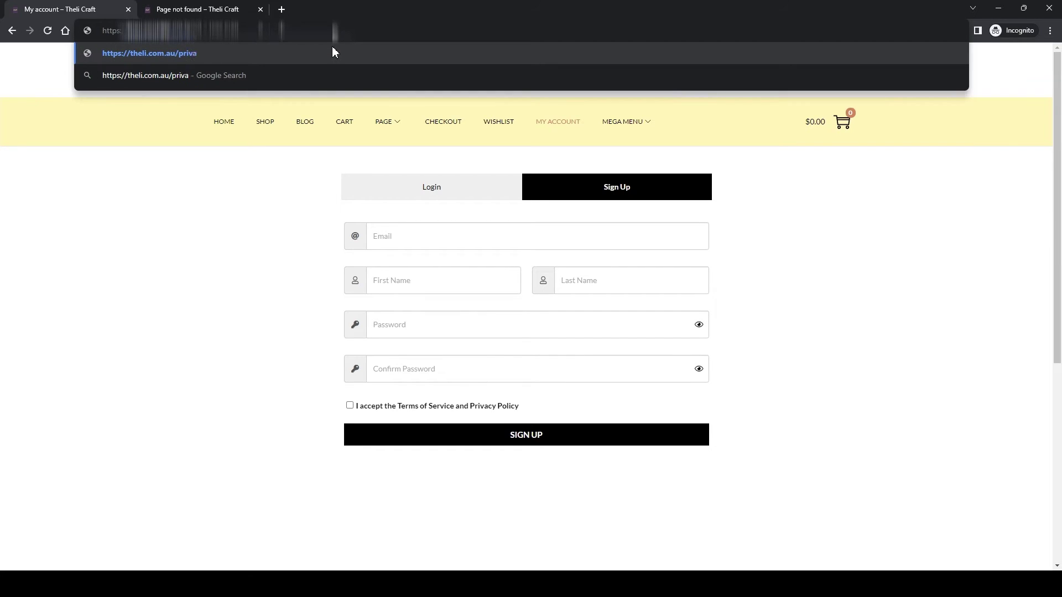
{"action": "type", "text": "cy-policy"}
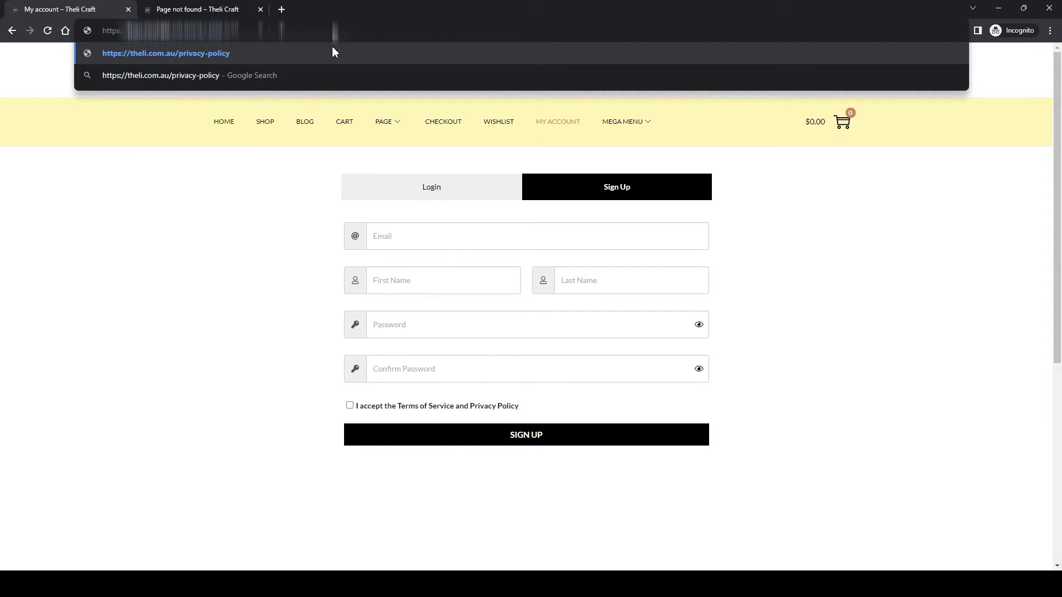
{"action": "key", "text": "Return"}
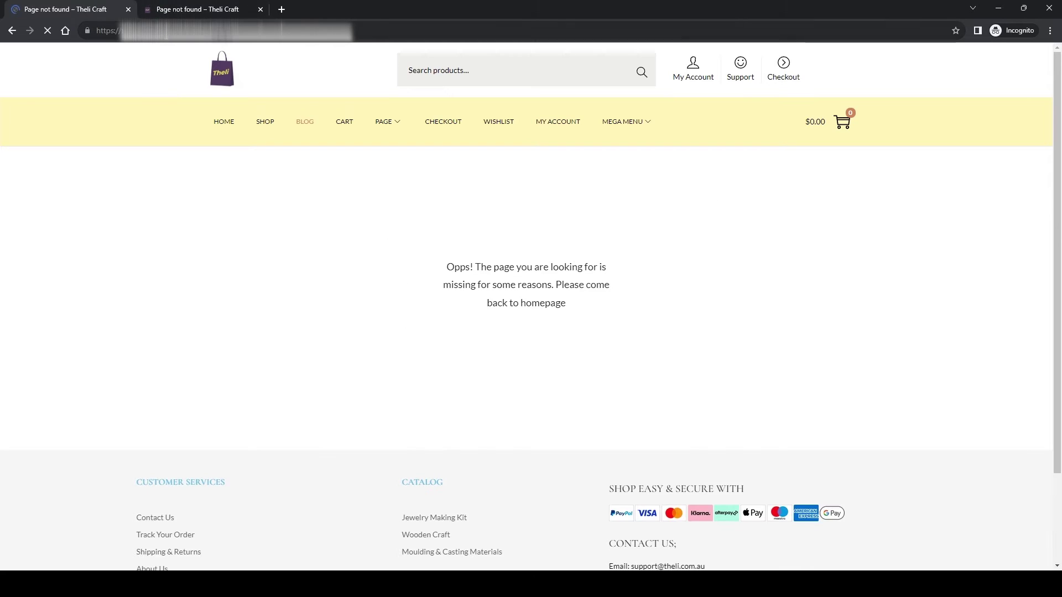
{"action": "left_click", "coordinate": [177, 30]}
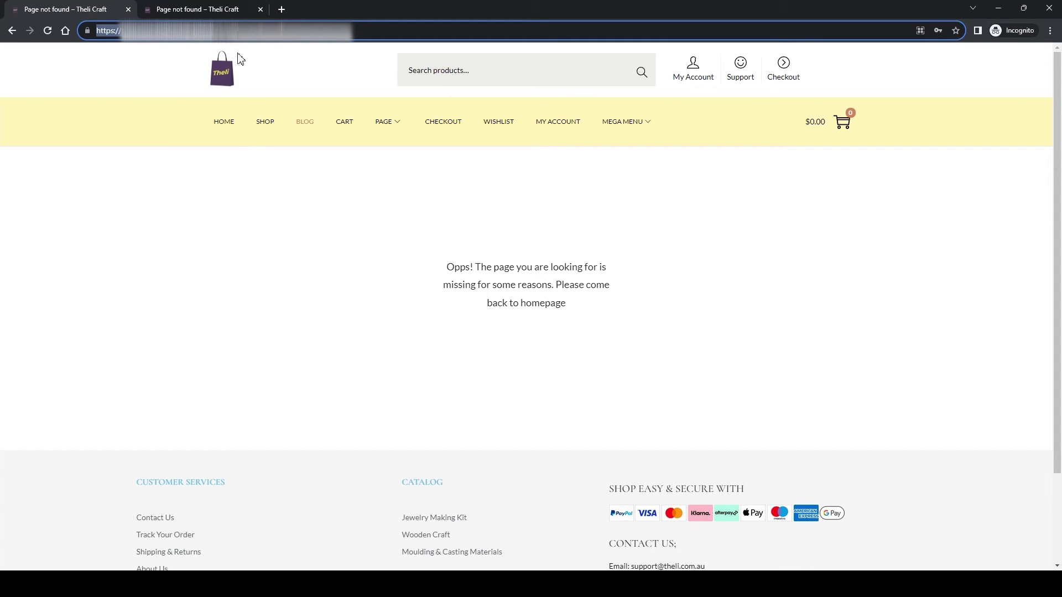
- Return to the WordPress admin, open the Login/Signup Popup Fields page and select the Terms & Conditions field
{"action": "left_click", "coordinate": [999, 7]}
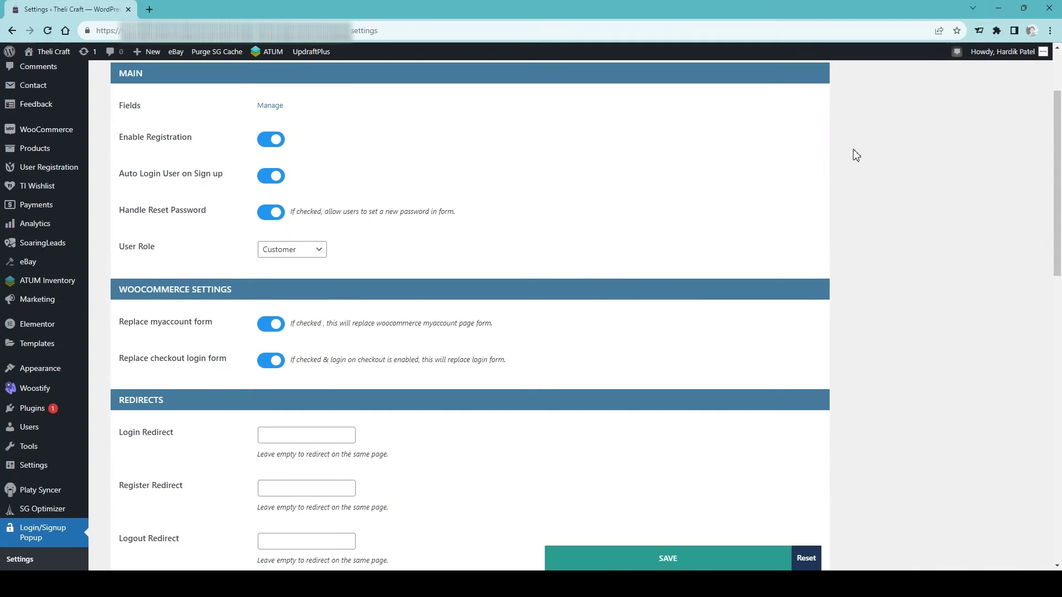
{"action": "scroll", "coordinate": [384, 374], "scroll_direction": "down", "scroll_amount": 5}
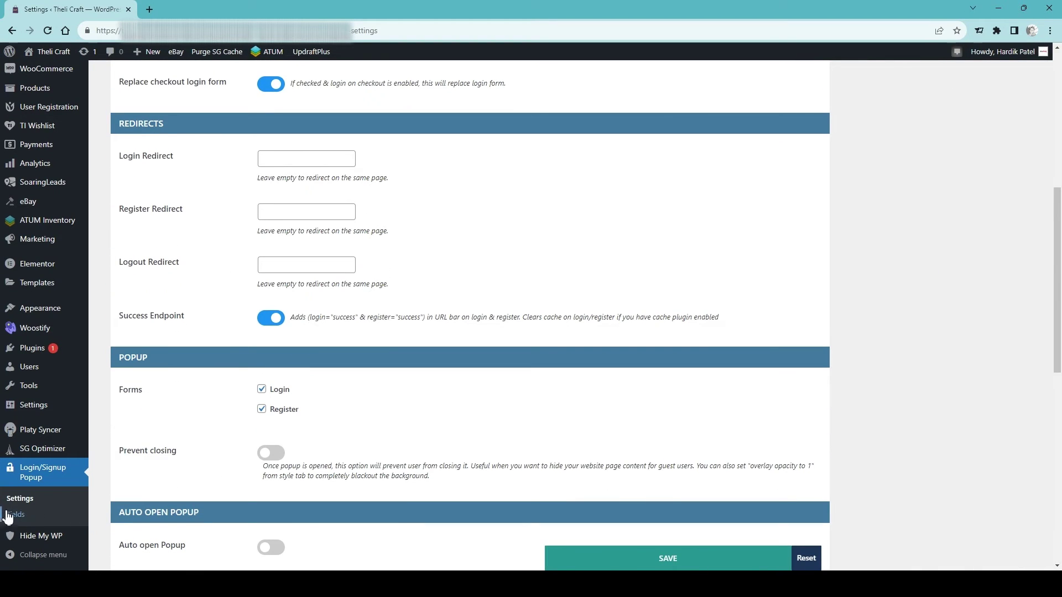
{"action": "left_click", "coordinate": [21, 516]}
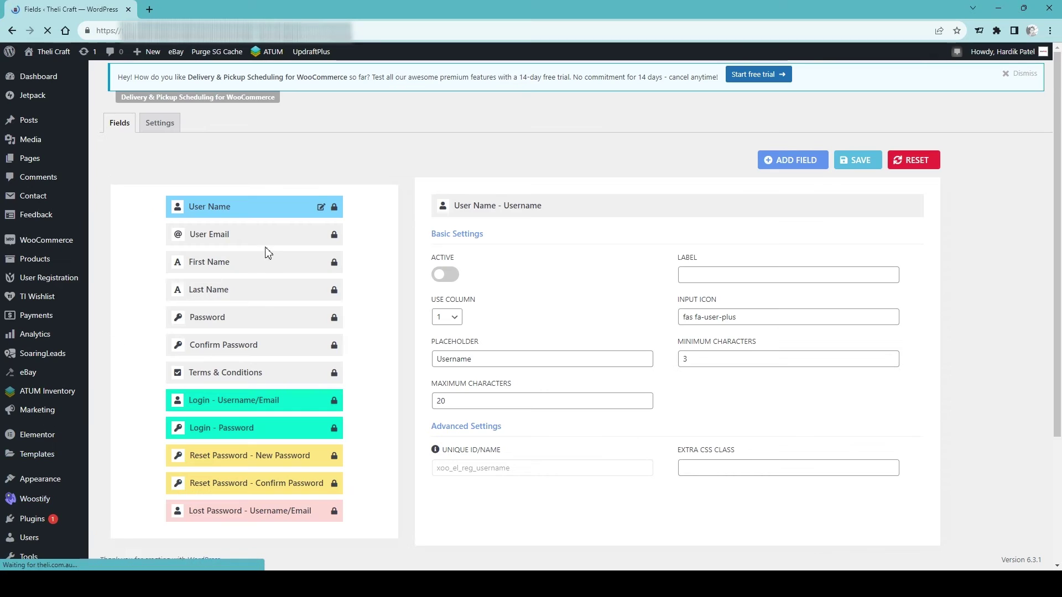
{"action": "left_click", "coordinate": [224, 375]}
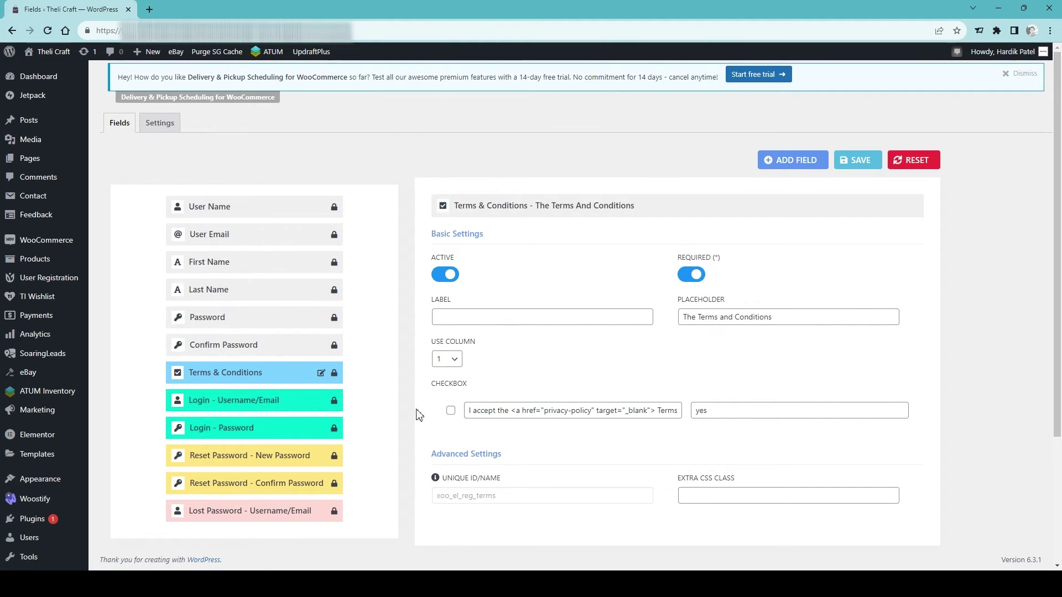
{"action": "left_click_drag", "start_coordinate": [608, 410], "coordinate": [684, 415]}
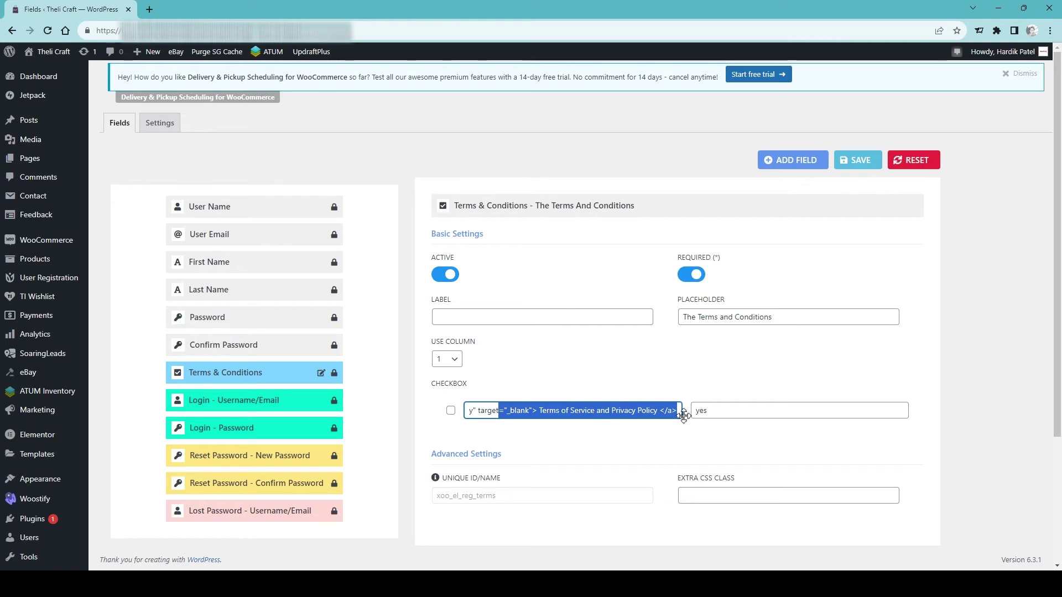
{"action": "left_click", "coordinate": [603, 417]}
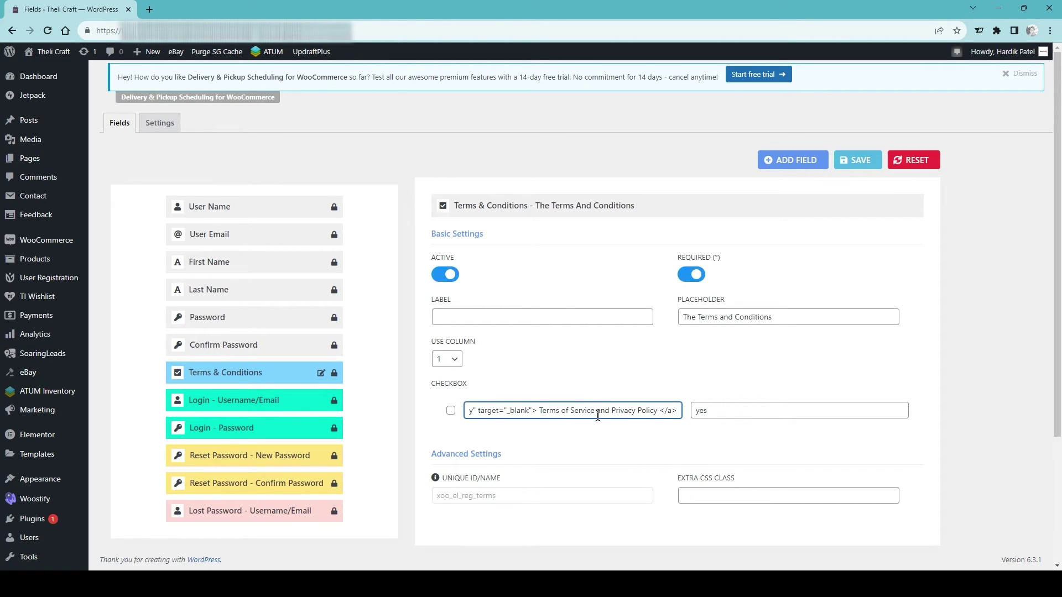
{"action": "left_click_drag", "start_coordinate": [657, 416], "coordinate": [470, 420]}
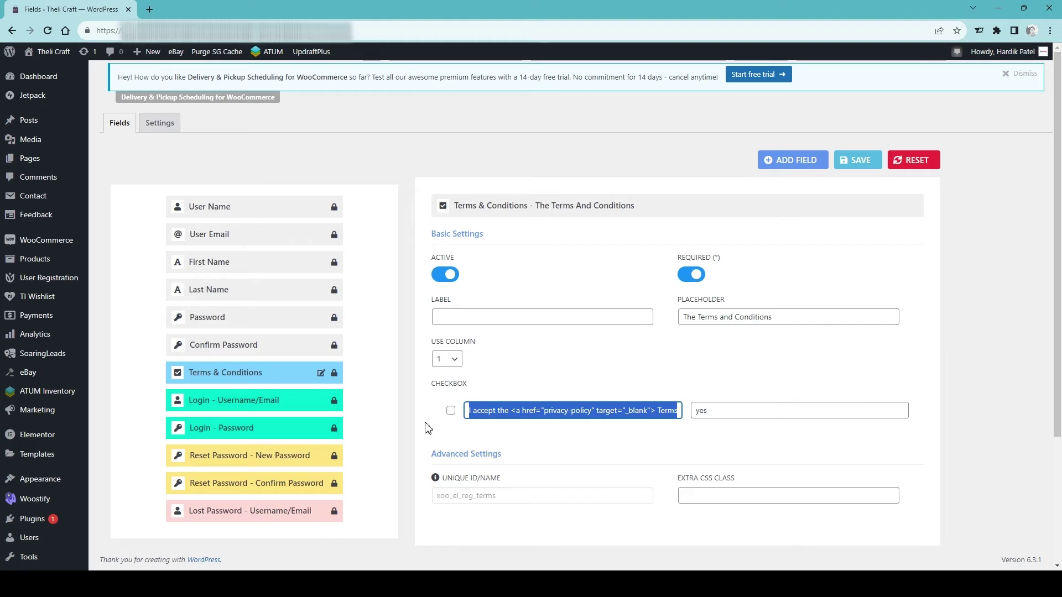
{"action": "left_click", "coordinate": [523, 414]}
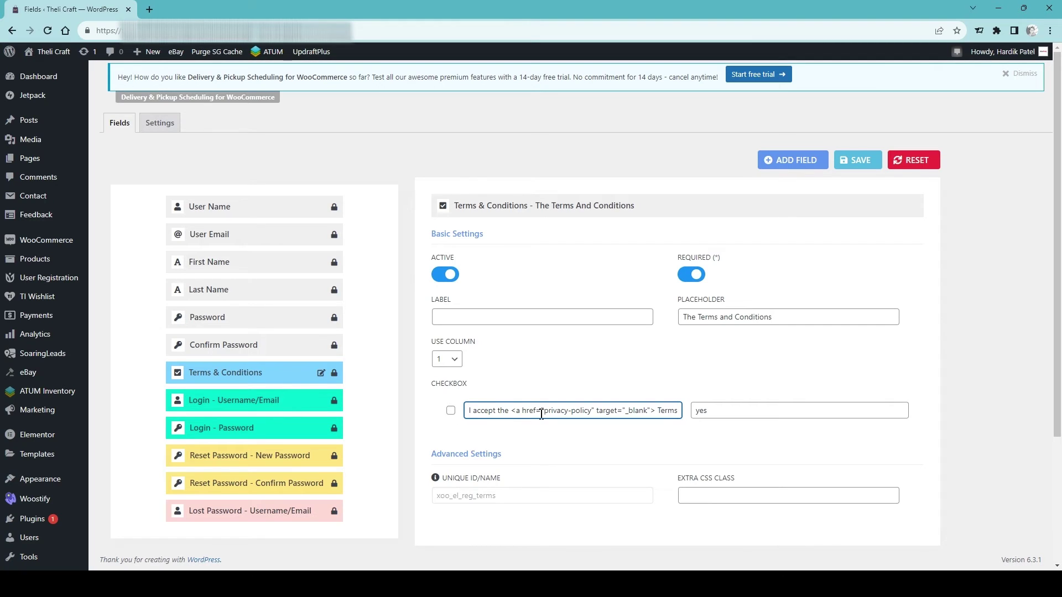
{"action": "double_click", "coordinate": [631, 412]}
{"action": "left_click", "coordinate": [629, 415]}
{"action": "left_click_drag", "start_coordinate": [633, 412], "coordinate": [650, 412]}
{"action": "type", "text": "https://theli.com.au/privacy-policy"}
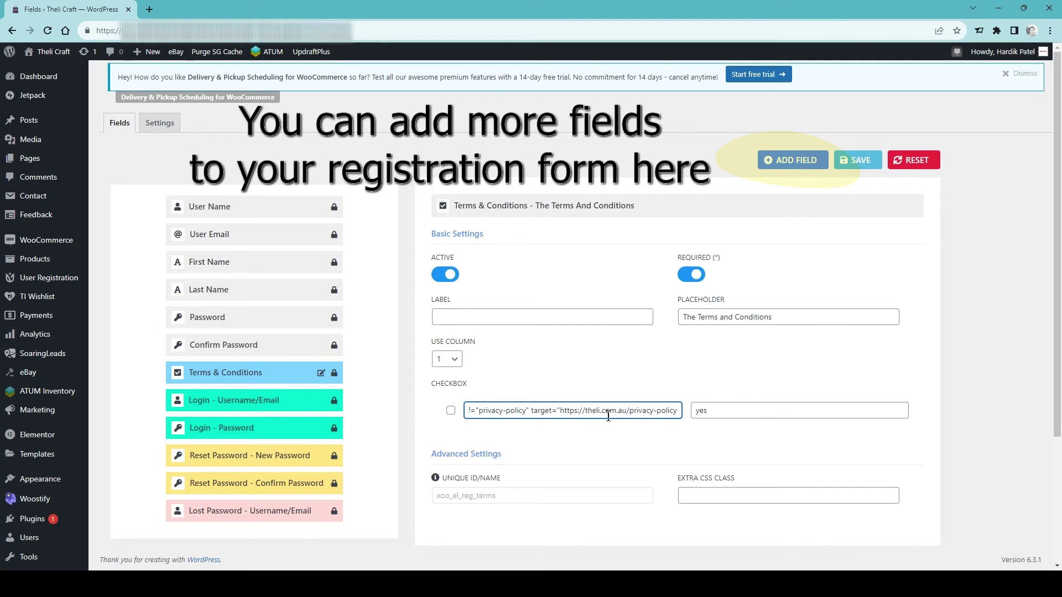
- Review the edited checkbox text, save the field changes and purge the SG cache
{"action": "left_click_drag", "start_coordinate": [564, 412], "coordinate": [707, 420]}
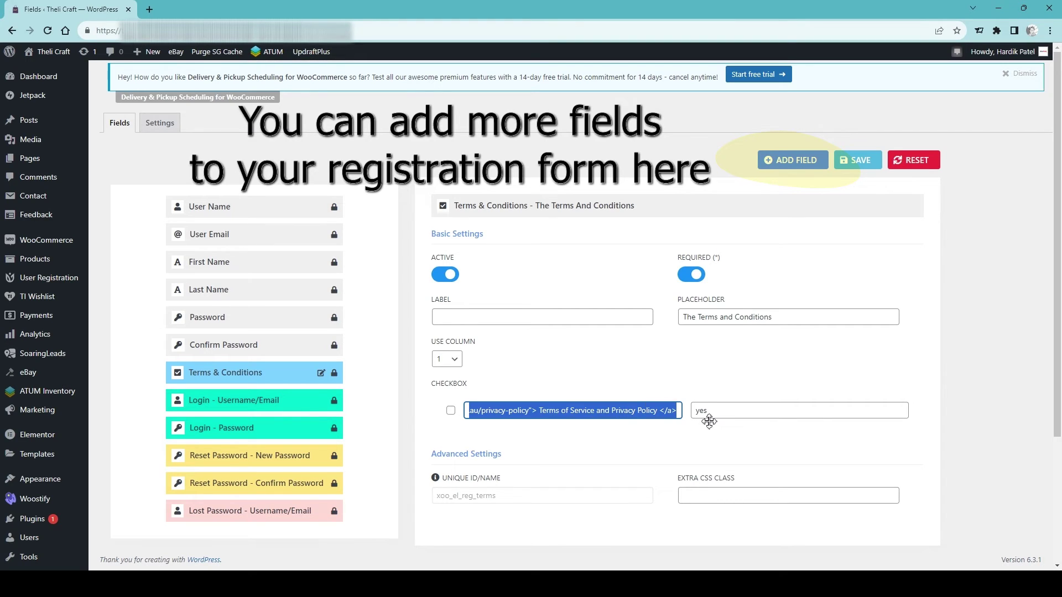
{"action": "left_click", "coordinate": [539, 412]}
{"action": "left_click", "coordinate": [721, 425]}
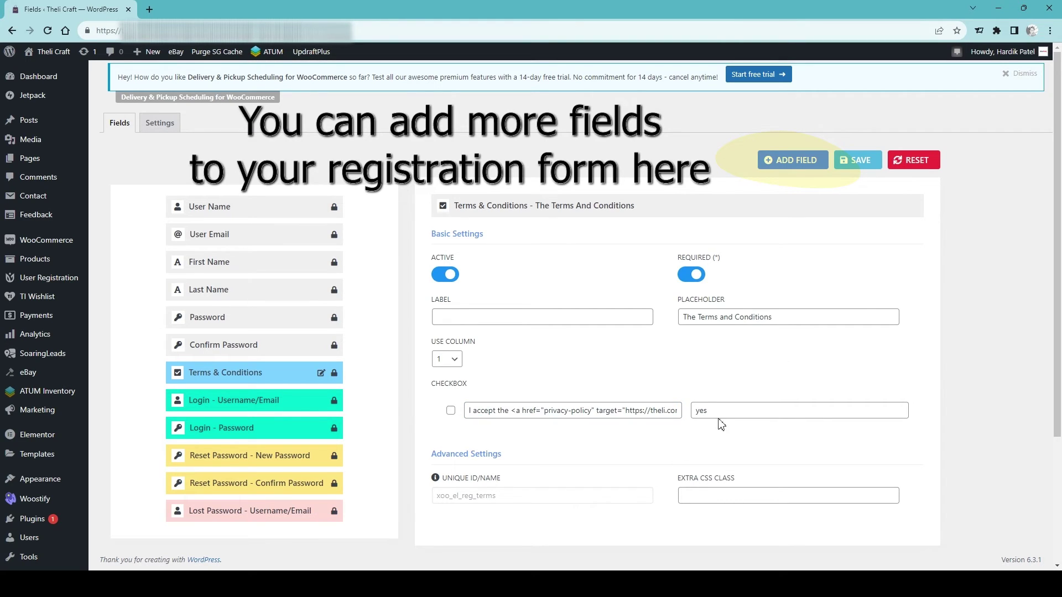
{"action": "left_click", "coordinate": [851, 166]}
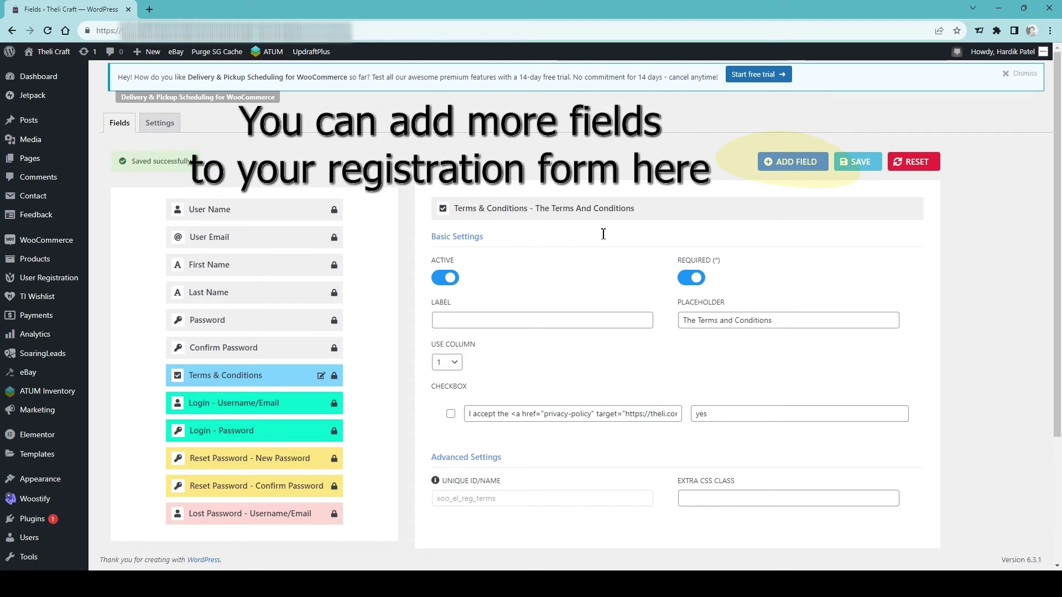
{"action": "left_click", "coordinate": [231, 57]}
- In the incognito window, test the Terms of Service and Privacy Policy link on My Account's Sign Up form, and return to the form
{"action": "mouse_move", "coordinate": [847, 559]}
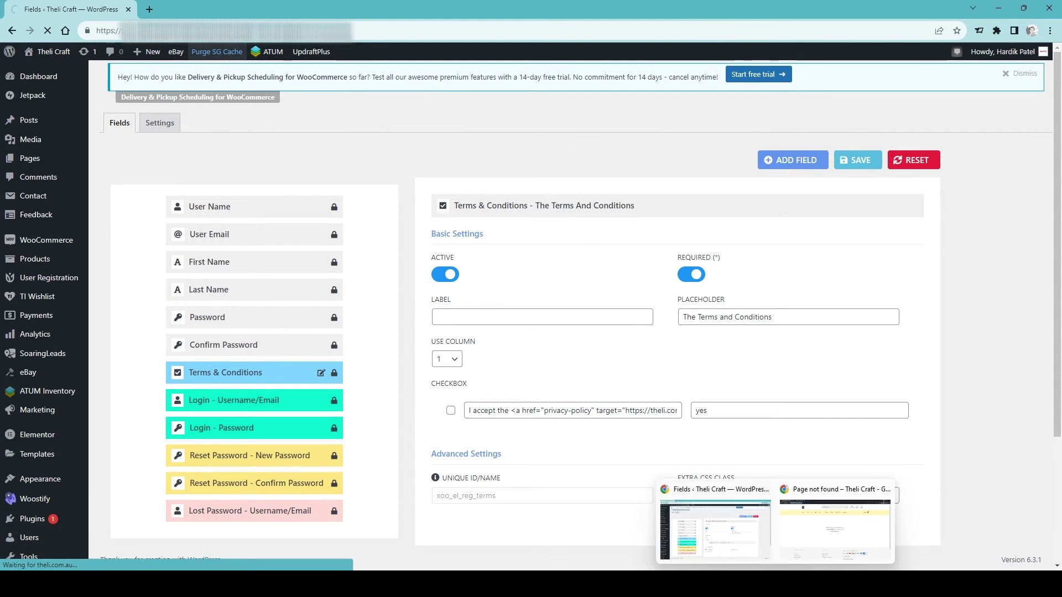
{"action": "left_click", "coordinate": [830, 531]}
{"action": "left_click", "coordinate": [554, 123]}
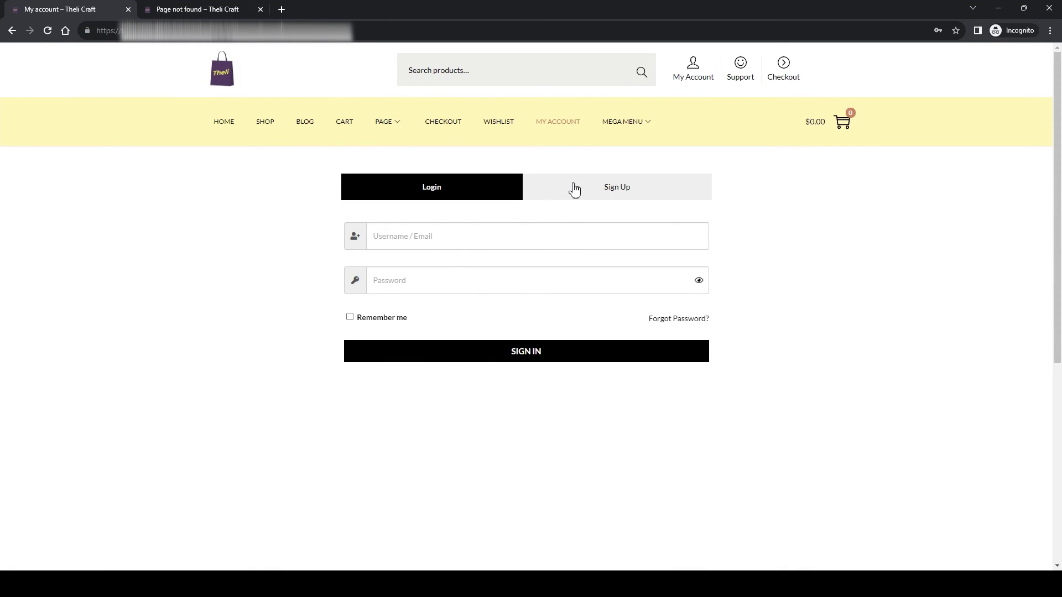
{"action": "left_click", "coordinate": [576, 190]}
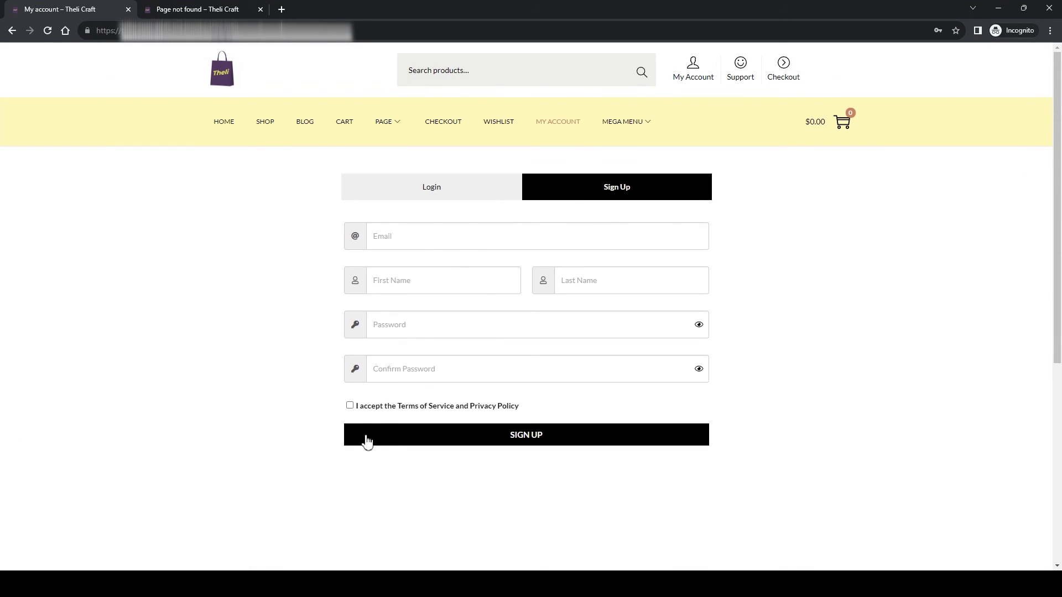
{"action": "left_click", "coordinate": [456, 408]}
{"action": "left_click", "coordinate": [112, 32]}
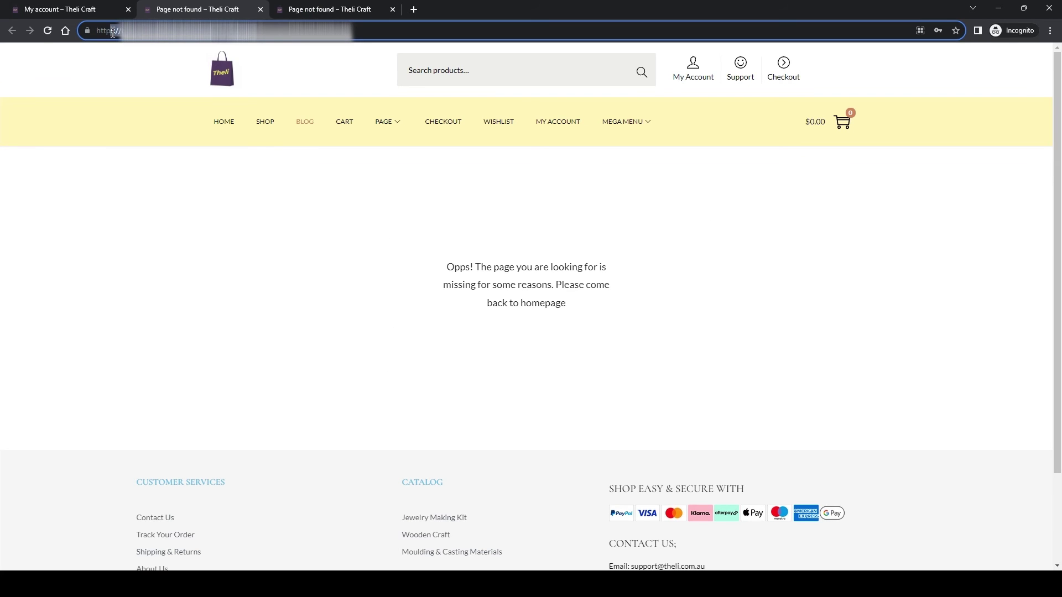
{"action": "left_click", "coordinate": [100, 8]}
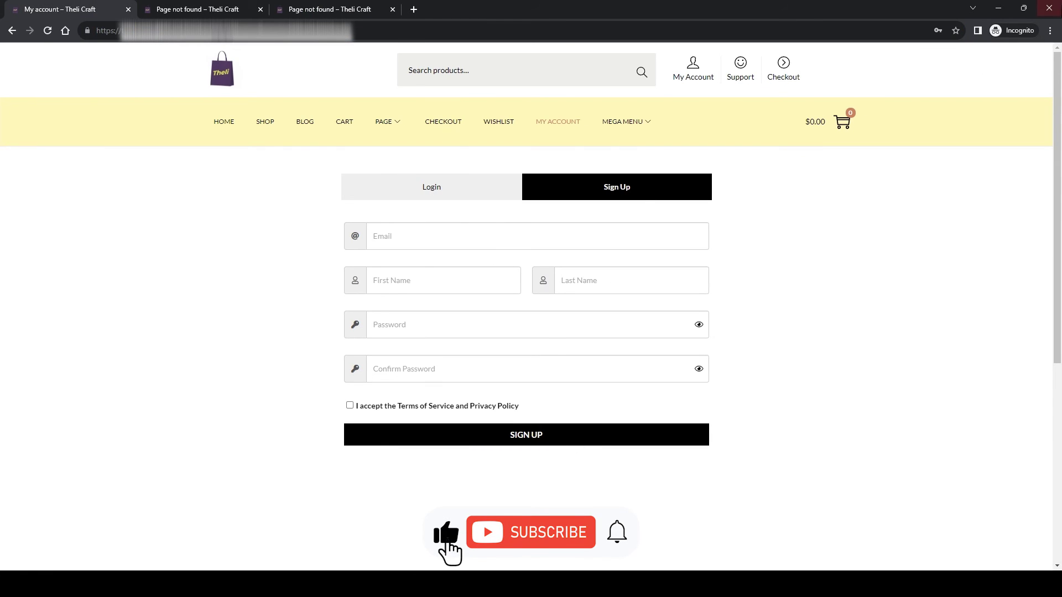
{"action": "left_click", "coordinate": [985, 7]}
{"action": "left_click", "coordinate": [999, 8]}
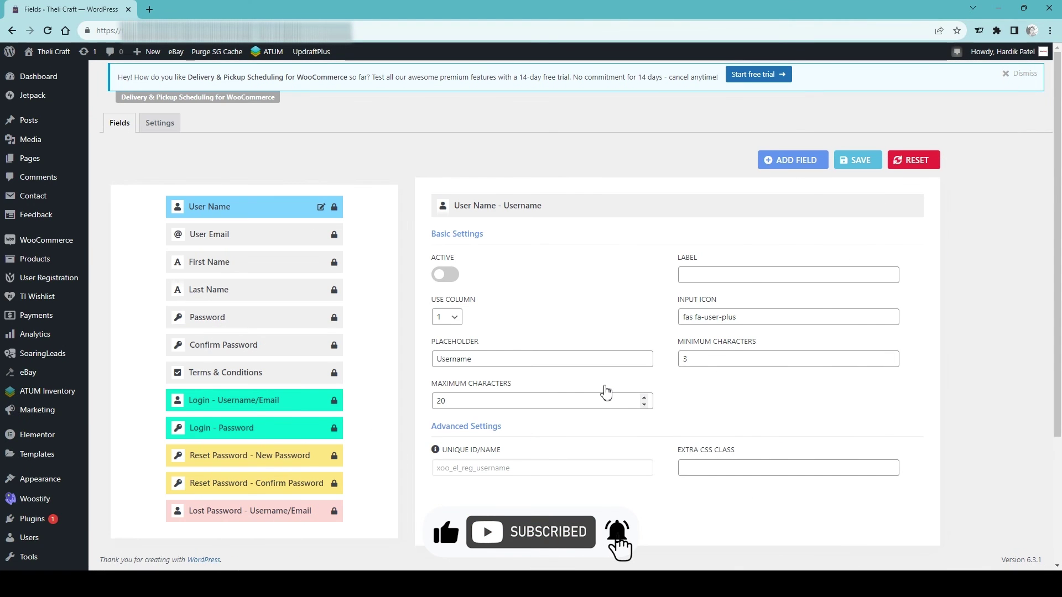
{"action": "left_click", "coordinate": [227, 372]}
{"action": "left_click_drag", "start_coordinate": [547, 406], "coordinate": [662, 405]}
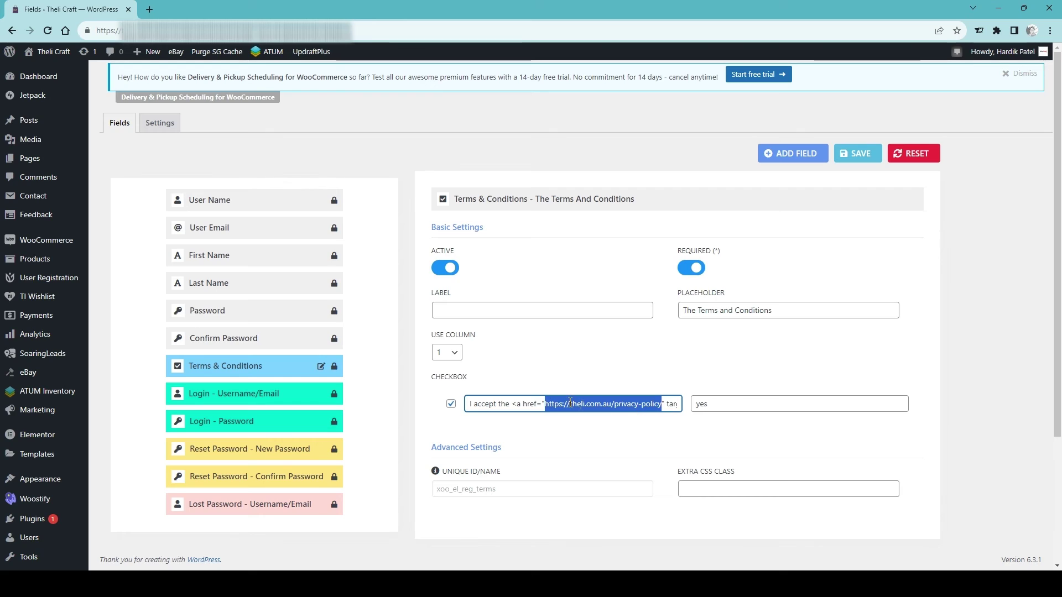
{"action": "left_click_drag", "start_coordinate": [512, 405], "coordinate": [590, 410]}
{"action": "left_click", "coordinate": [590, 406]}
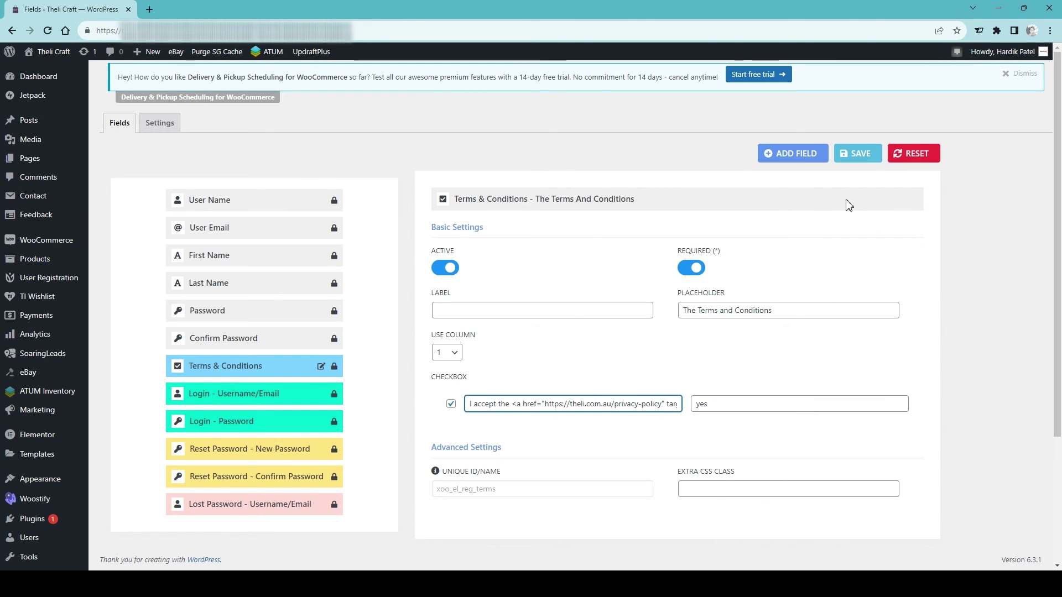